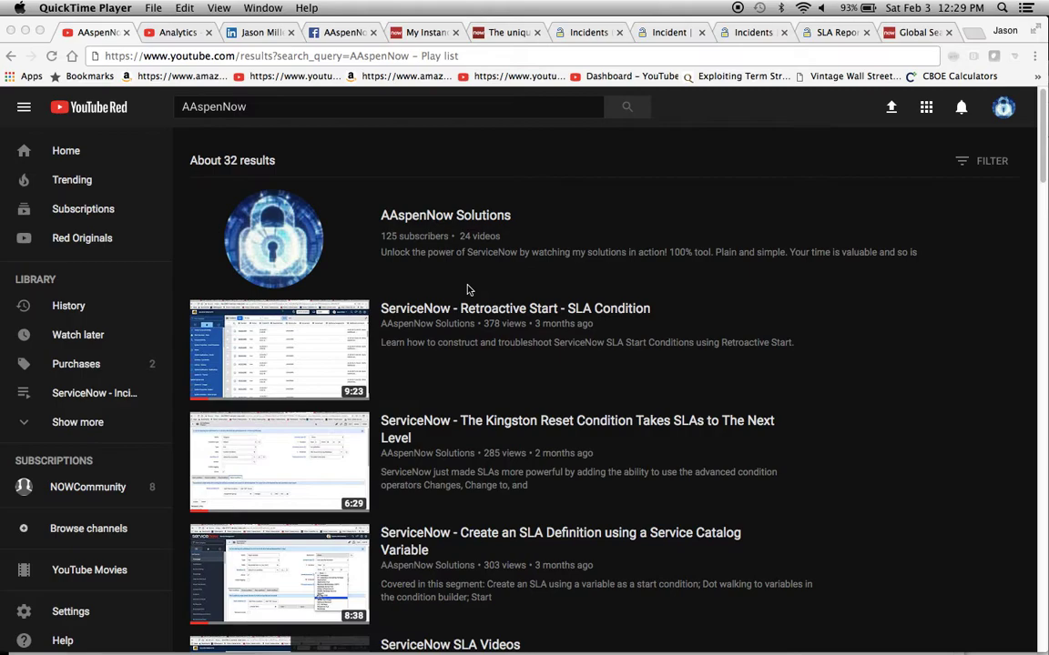
# Step: Browse the AAspenNow YouTube search results, then bring up the channel's lifetime Watch time analytics
pyautogui.scroll(-1, 467, 290)
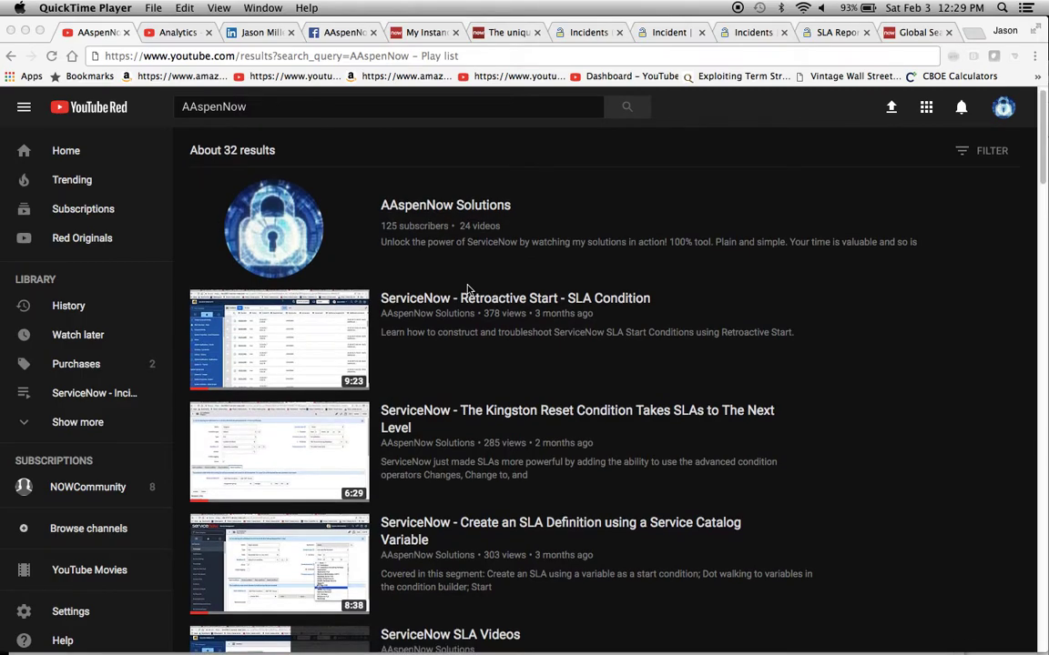
pyautogui.scroll(-1, 468, 289)
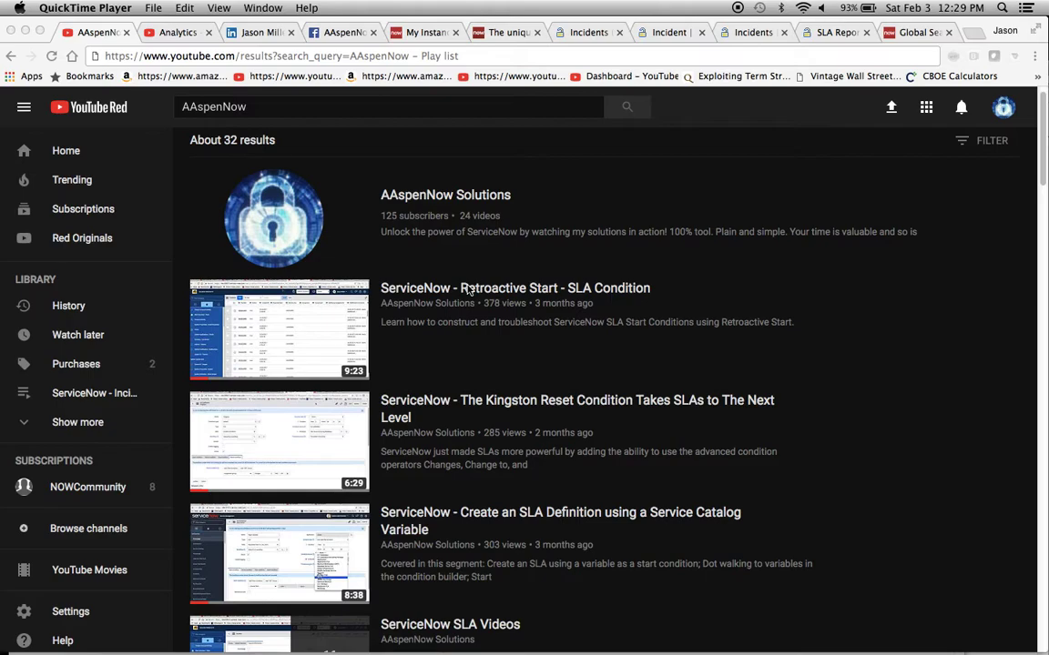
pyautogui.scroll(-5, 469, 289)
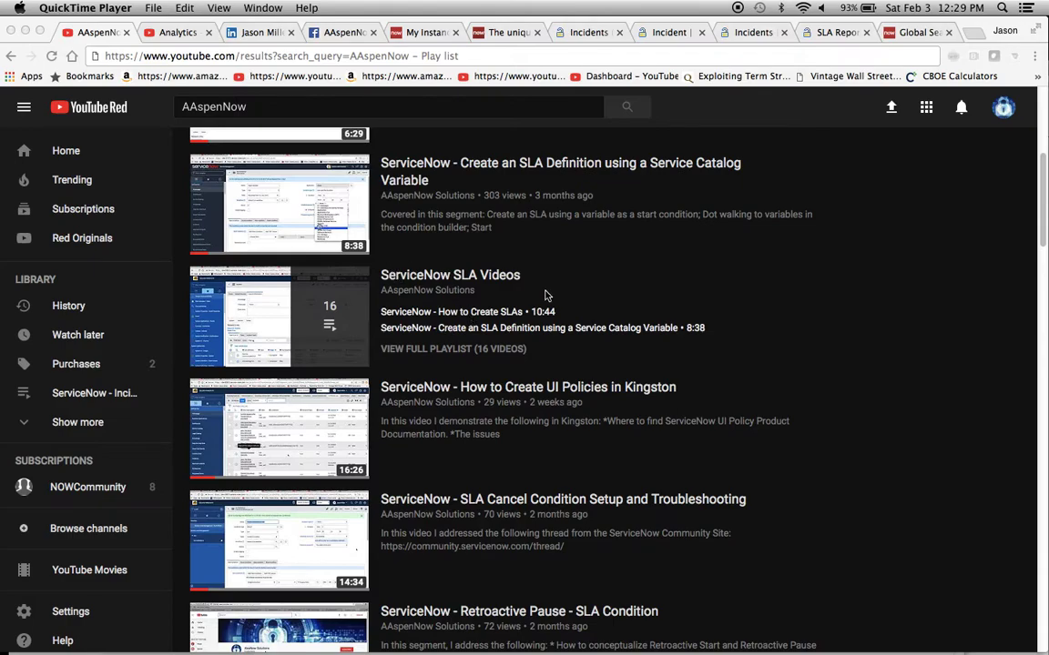
pyautogui.scroll(-15, 547, 295)
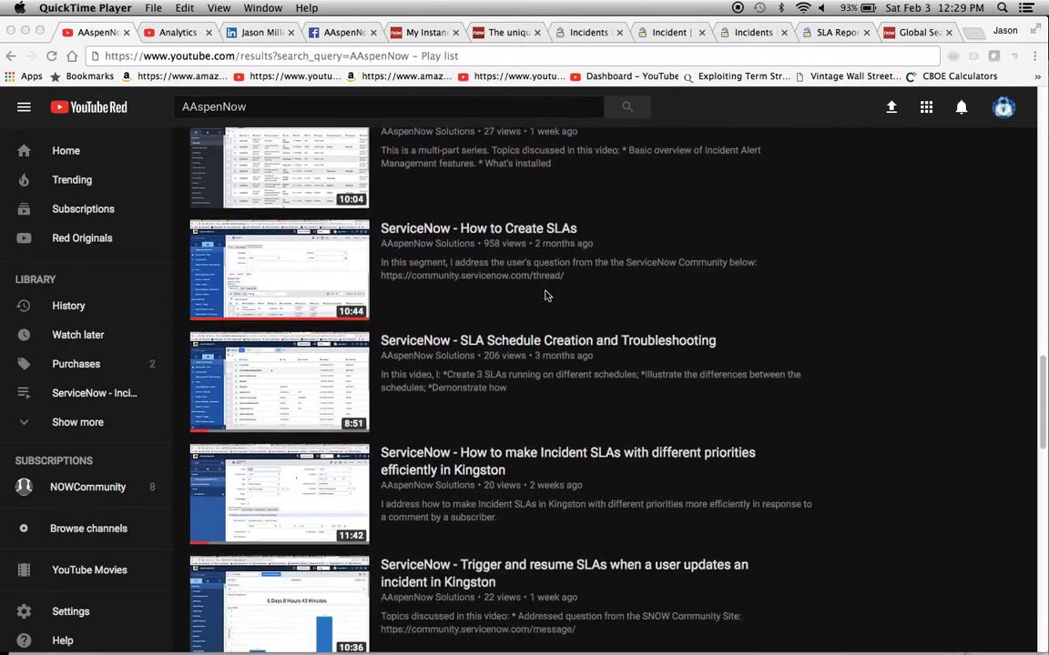
pyautogui.scroll(-7, 546, 295)
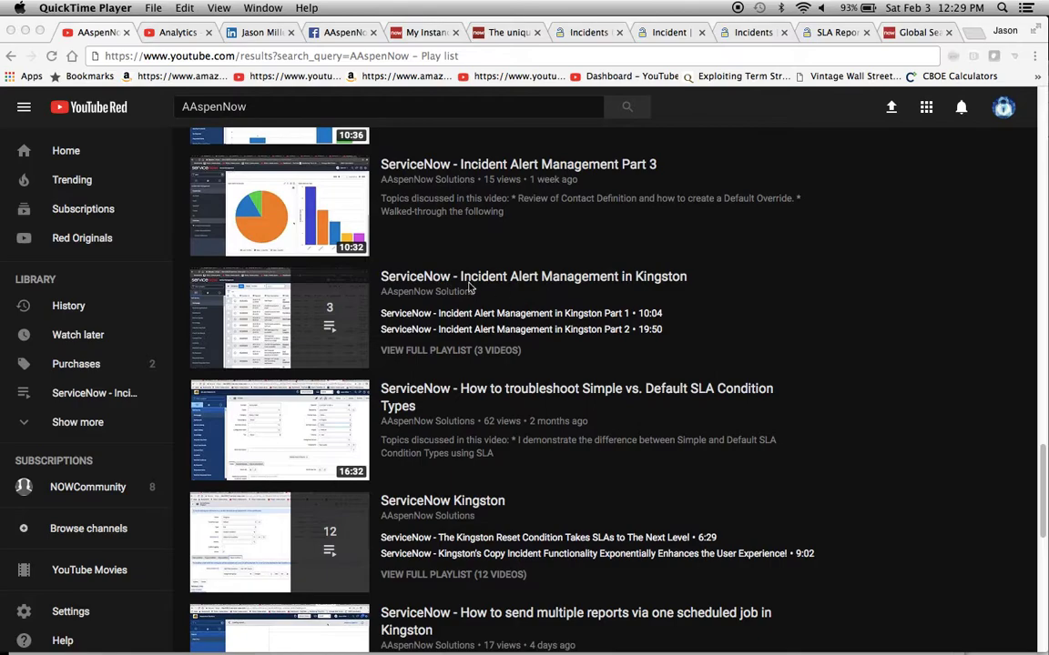
pyautogui.scroll(-2, 473, 301)
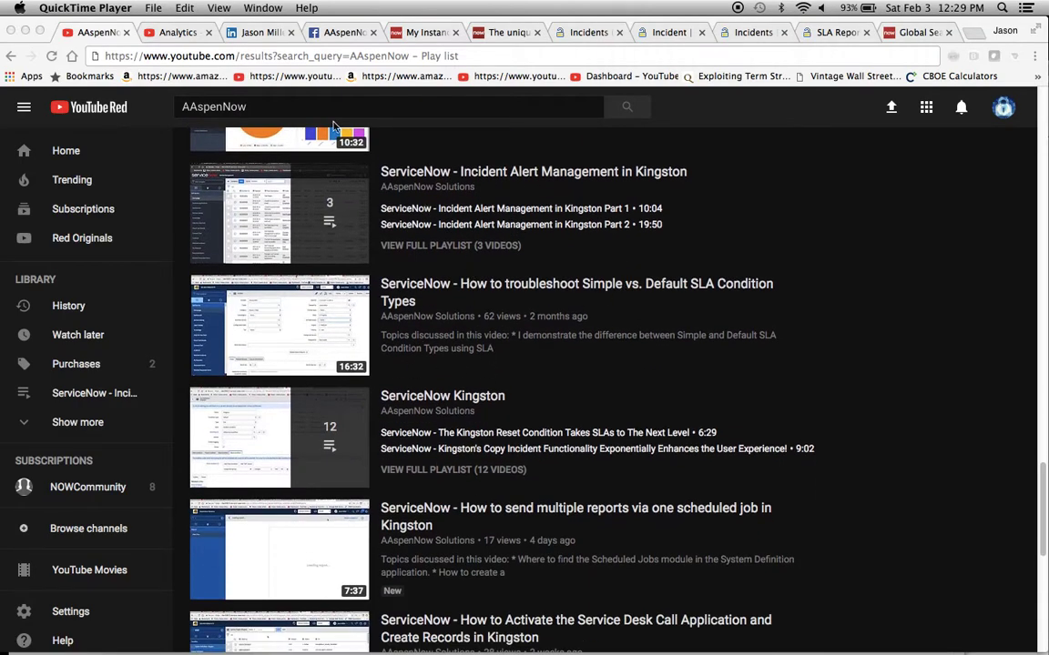
pyautogui.click(172, 34)
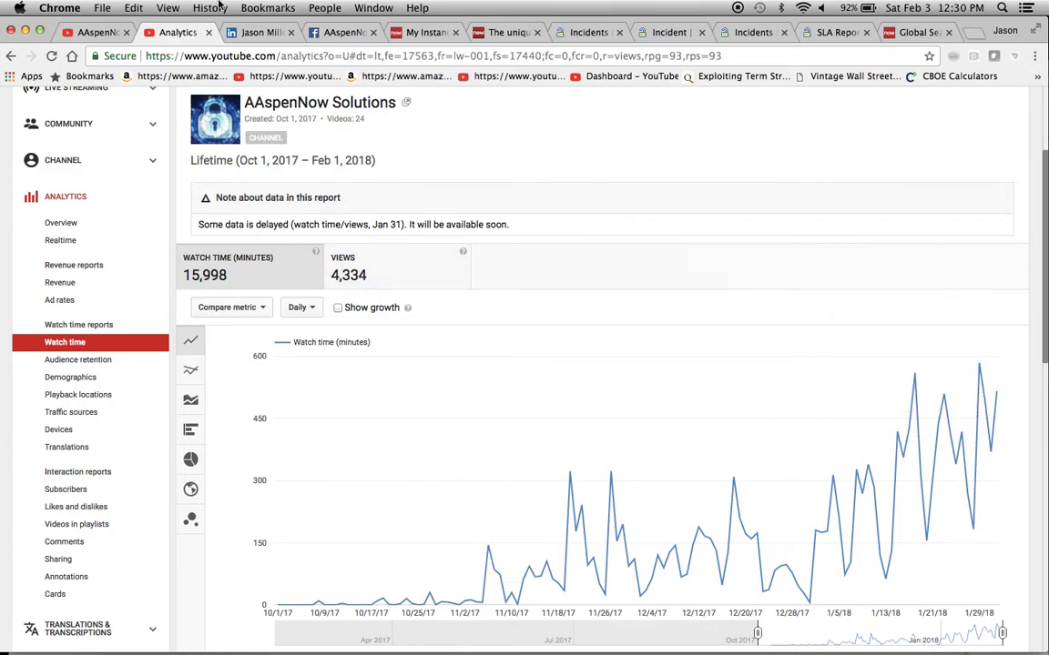
# Step: Move from YouTube Analytics to the LinkedIn profile, then to the AAspenNow Solutions Facebook page
pyautogui.click(260, 33)
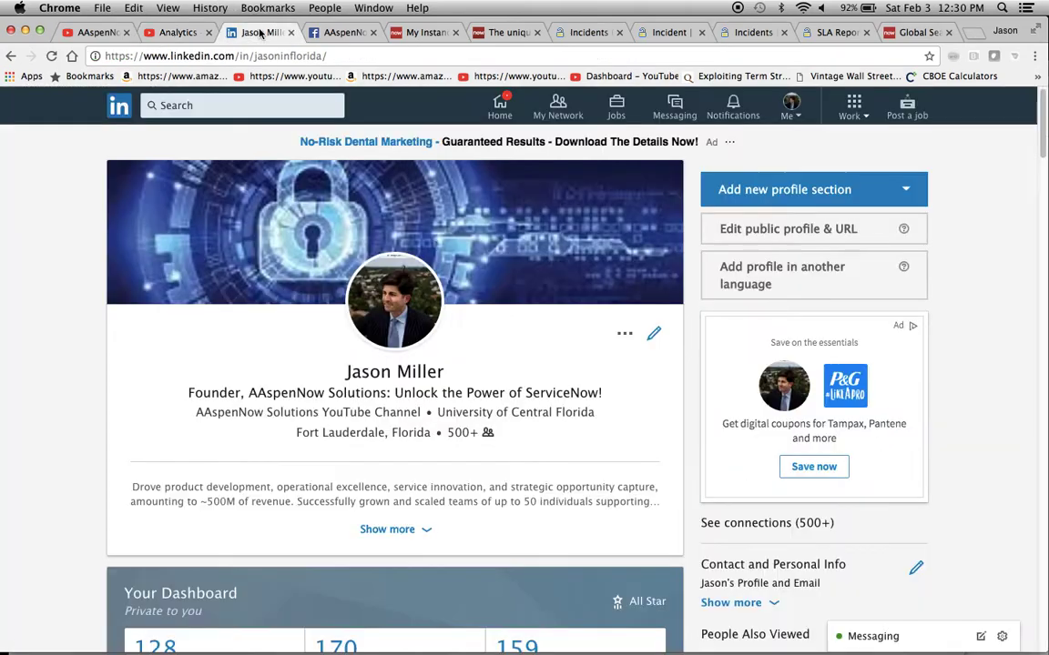
pyautogui.click(339, 33)
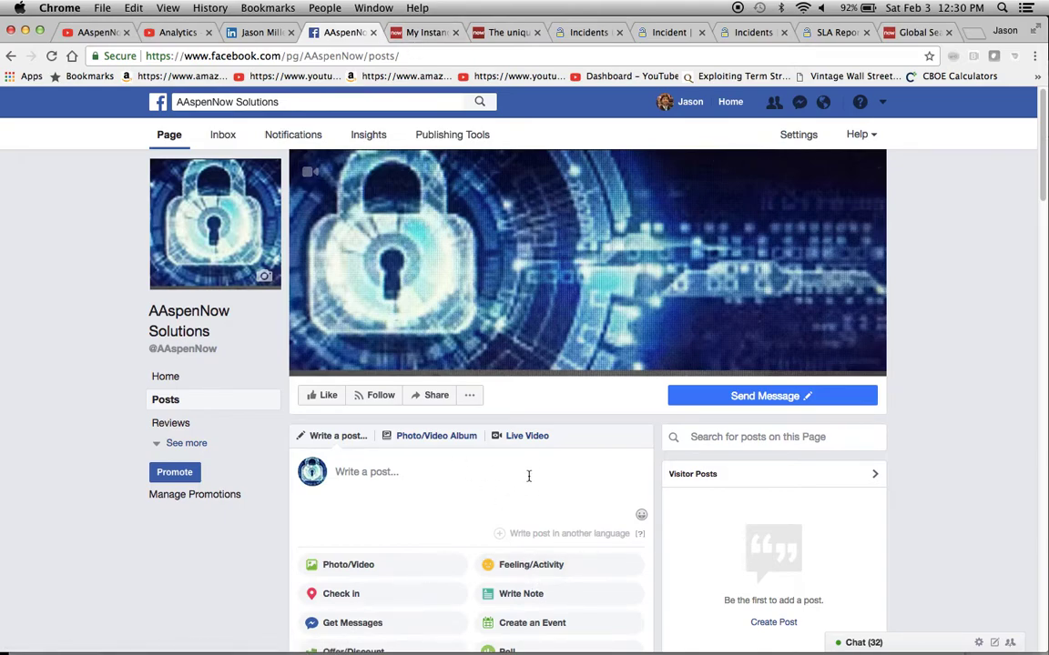
# Step: Bring up the ServiceNow docs page 'The unique record identifier' about sys_id
pyautogui.click(496, 33)
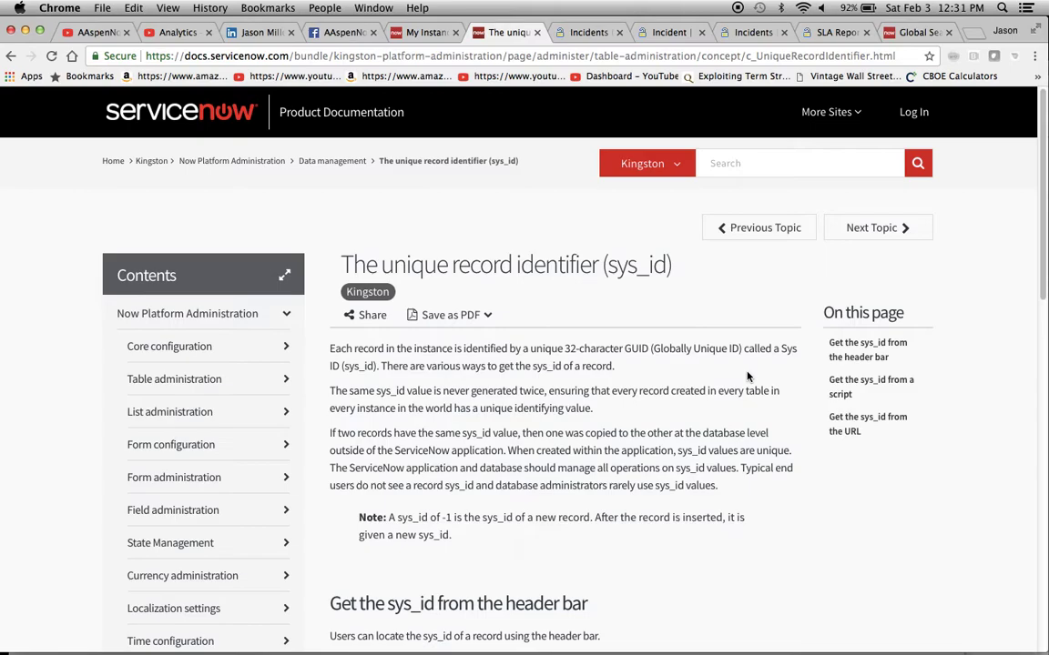
# Step: Read through the sys_id documentation sections, then go to the open Incidents list of 1318 records
pyautogui.scroll(-10, 748, 376)
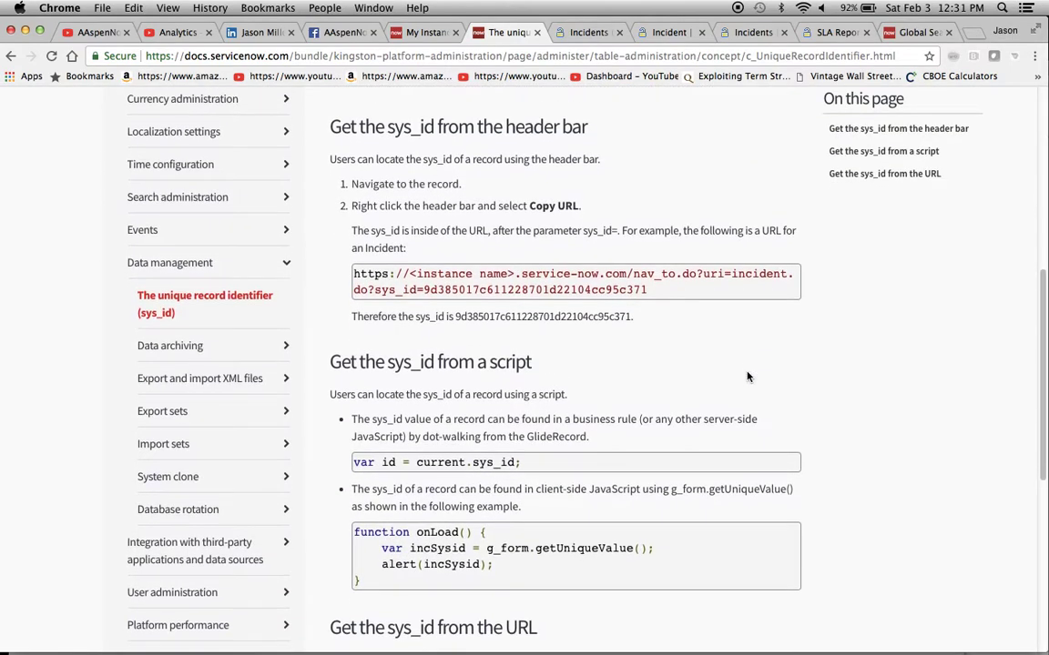
pyautogui.scroll(-2, 749, 376)
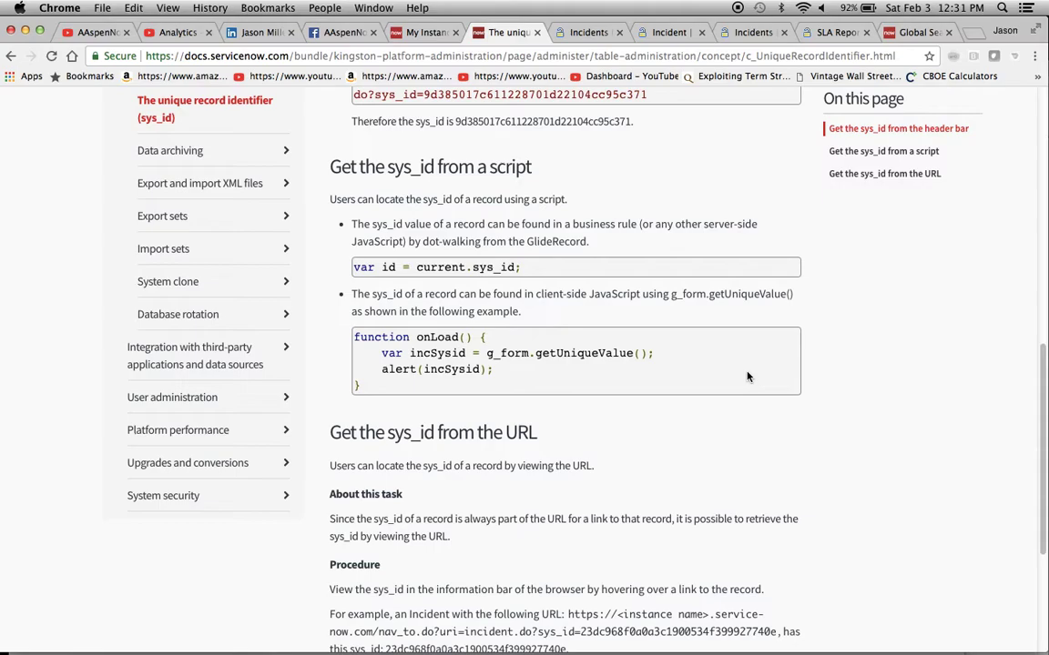
pyautogui.scroll(-5, 748, 375)
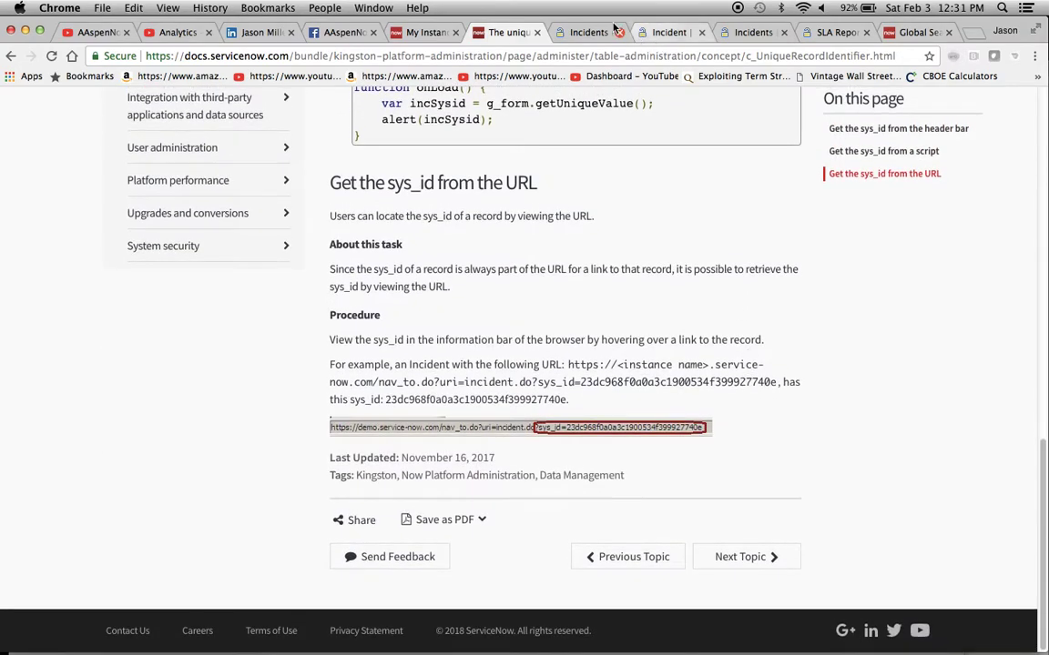
pyautogui.click(580, 32)
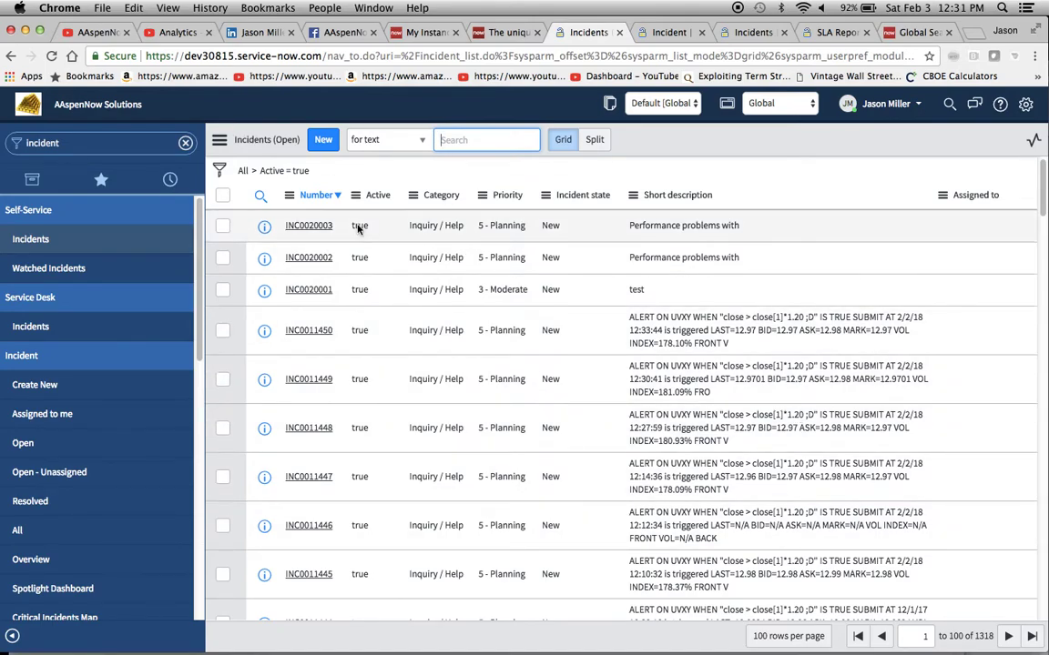
# Step: Copy the sys_id of incident INC0020003 from its row actions
pyautogui.click(677, 228)
pyautogui.rightClick(676, 228)
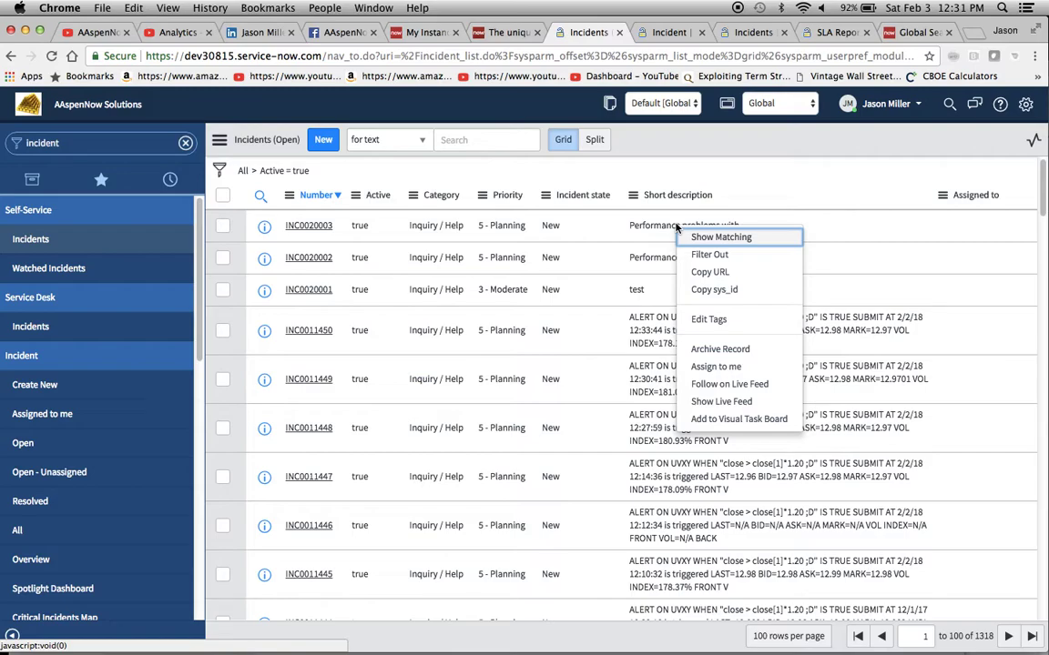
pyautogui.click(693, 290)
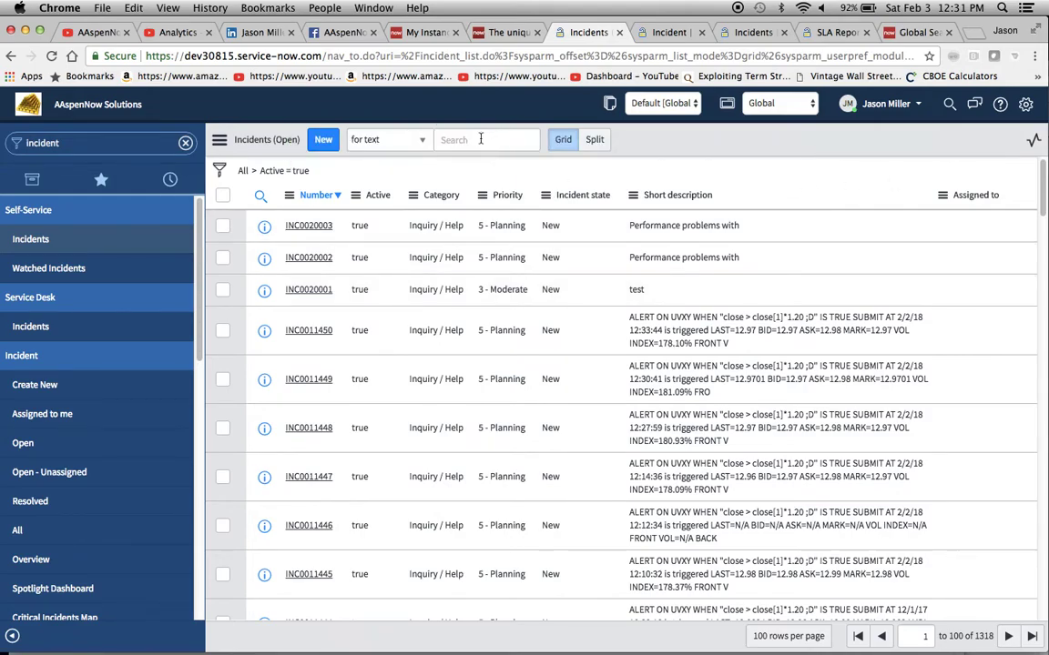
# Step: Paste the sys_id into the list search, clear it, and view the INC0020003 incident form
pyautogui.click(480, 139)
pyautogui.press('super+v')
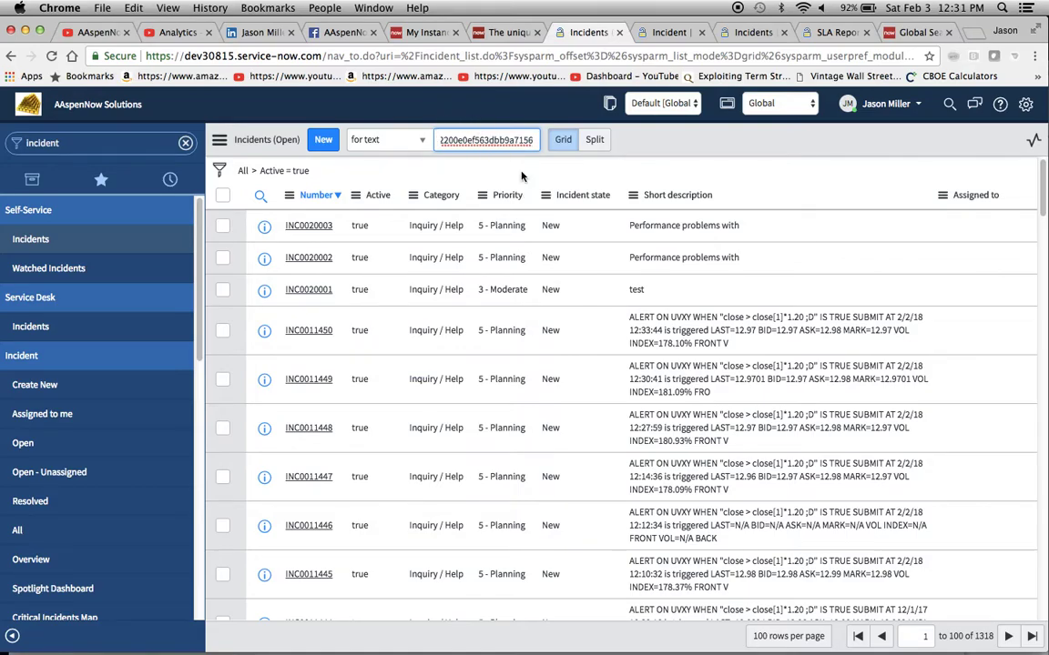
pyautogui.press('BackSpace')
pyautogui.press('BackSpace')
pyautogui.press('BackSpace')
pyautogui.press('BackSpace')
pyautogui.press('BackSpace')
pyautogui.press('BackSpace')
pyautogui.press('BackSpace')
pyautogui.press('BackSpace')
pyautogui.press('BackSpace')
pyautogui.press('BackSpace')
pyautogui.press('BackSpace')
pyautogui.press('BackSpace')
pyautogui.press('BackSpace')
pyautogui.press('BackSpace')
pyautogui.press('BackSpace')
pyautogui.press('BackSpace')
pyautogui.press('BackSpace')
pyautogui.press('BackSpace')
pyautogui.press('BackSpace')
pyautogui.press('BackSpace')
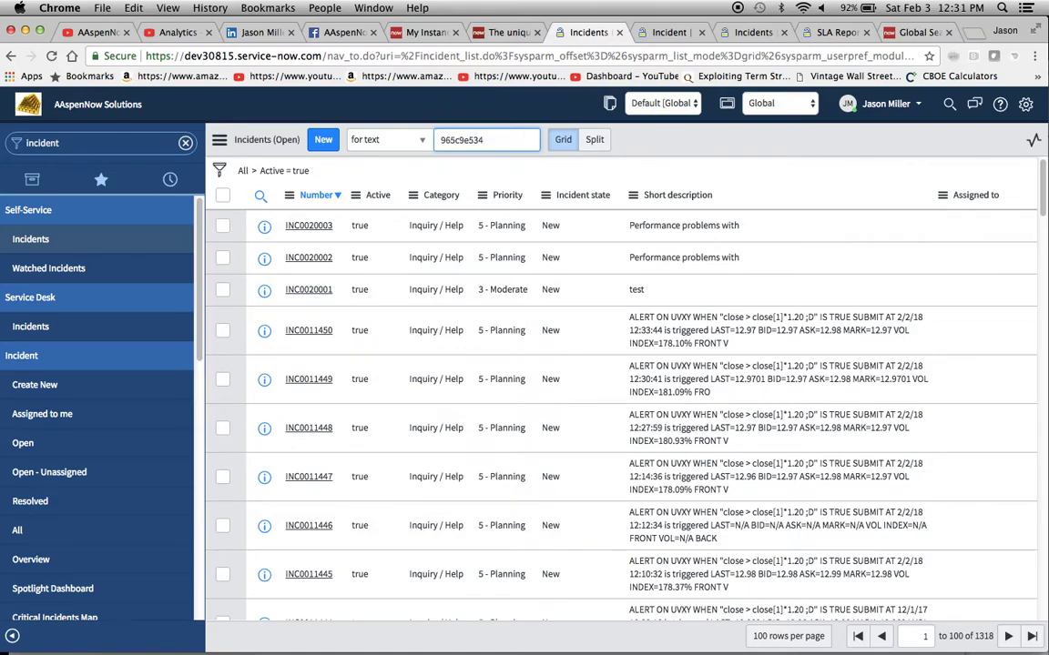
pyautogui.press('BackSpace')
pyautogui.press('BackSpace')
pyautogui.press('BackSpace')
pyautogui.press('BackSpace')
pyautogui.press('BackSpace')
pyautogui.press('BackSpace')
pyautogui.press('BackSpace')
pyautogui.press('BackSpace')
pyautogui.press('BackSpace')
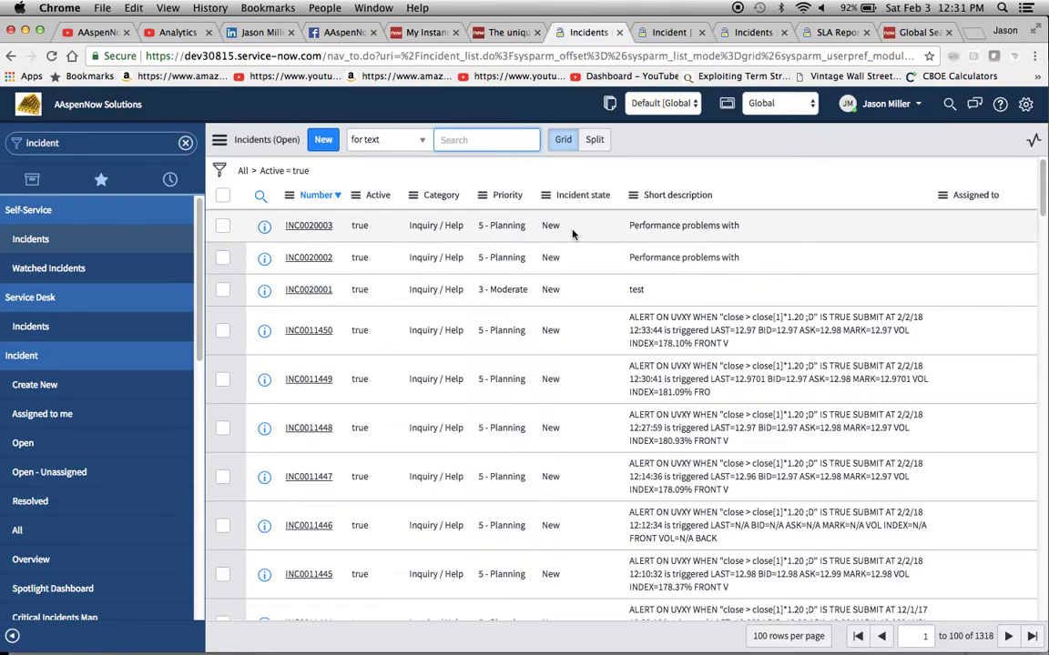
pyautogui.click(669, 32)
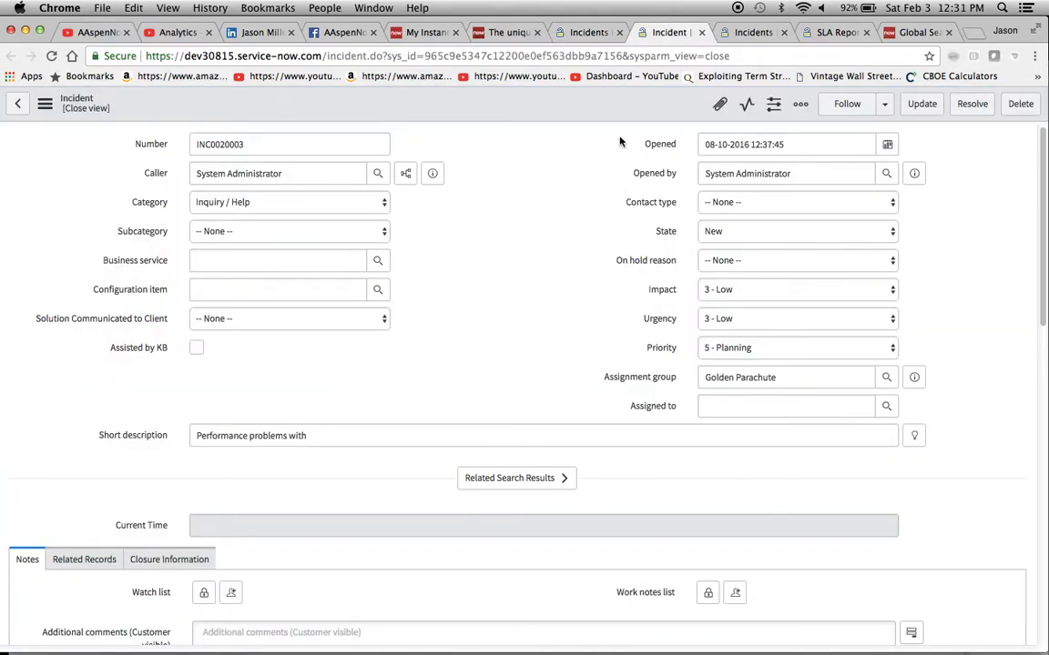
pyautogui.rightClick(570, 113)
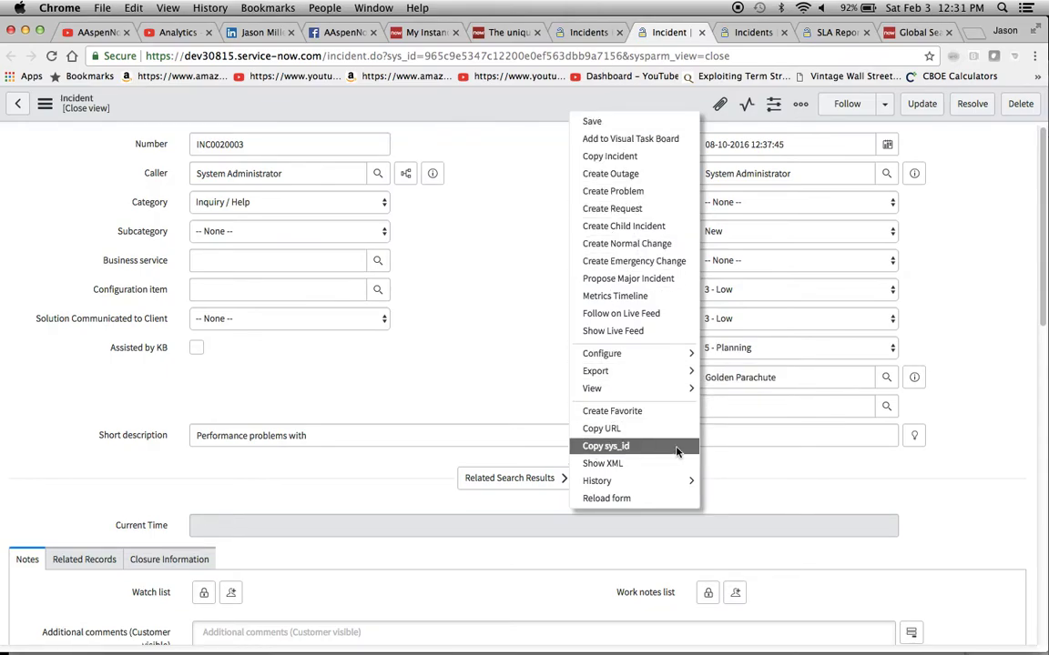
pyautogui.click(542, 229)
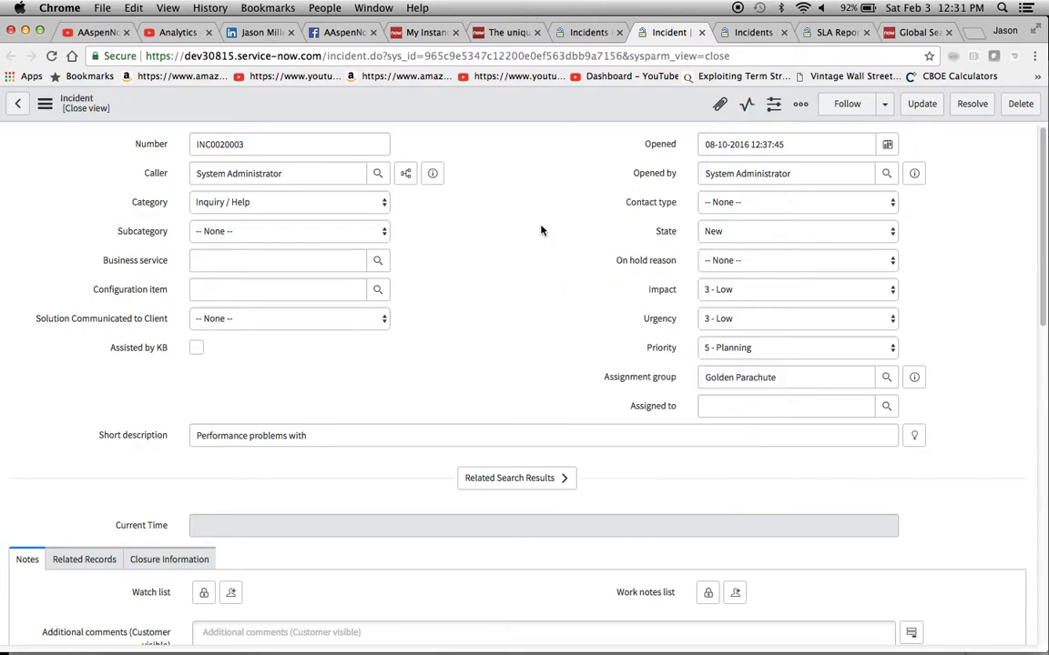
pyautogui.click(753, 33)
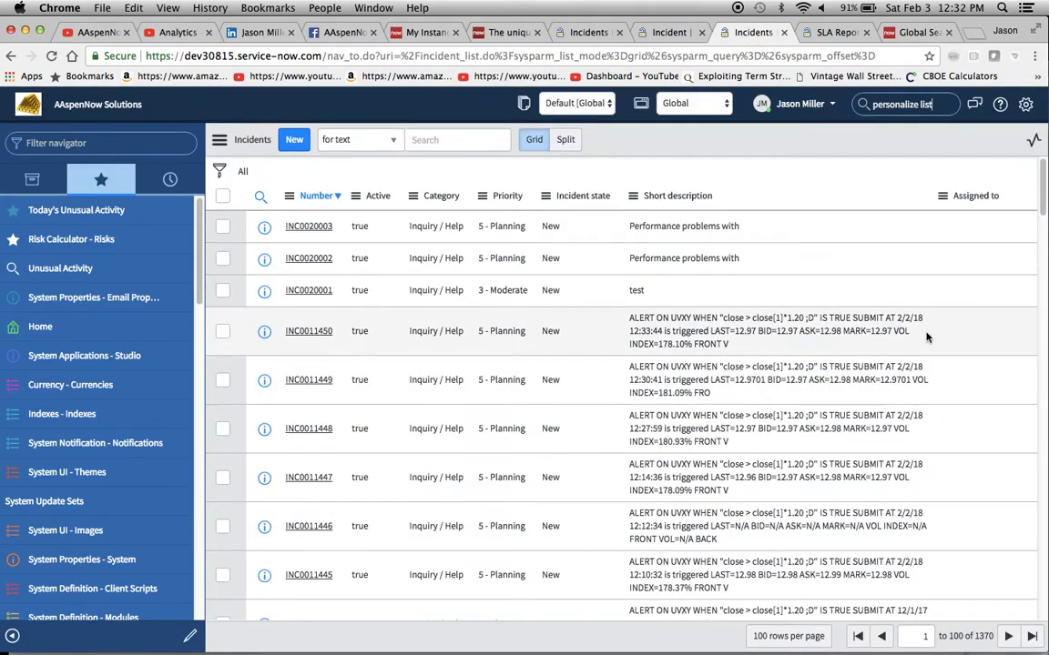
# Step: Find 'sys' among the available columns and add Sys ID to the Incidents list layout
pyautogui.click(219, 142)
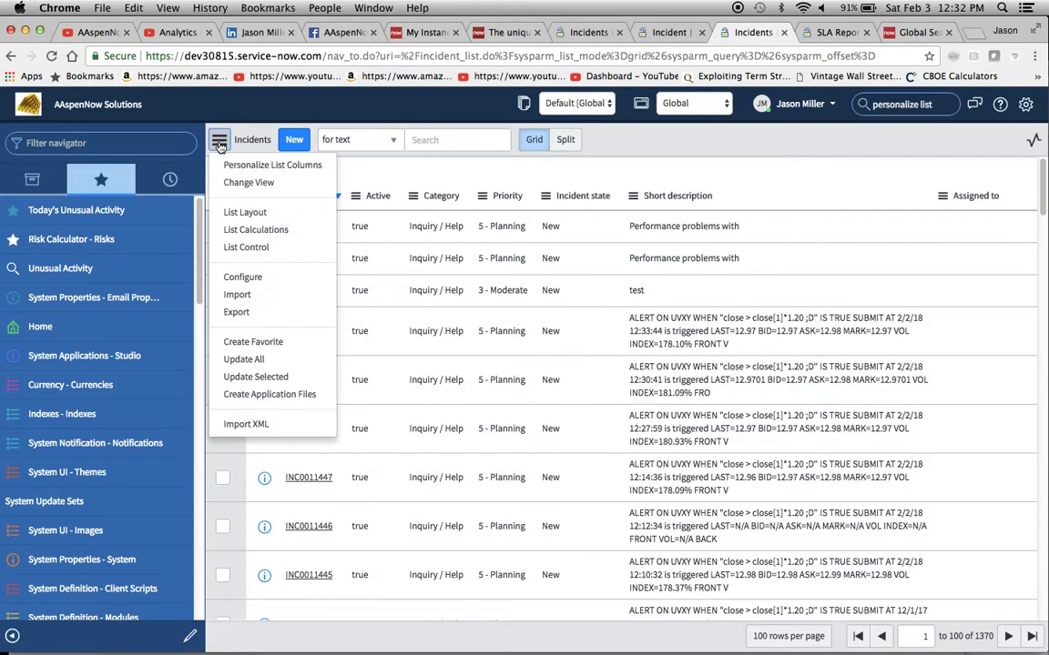
pyautogui.click(250, 166)
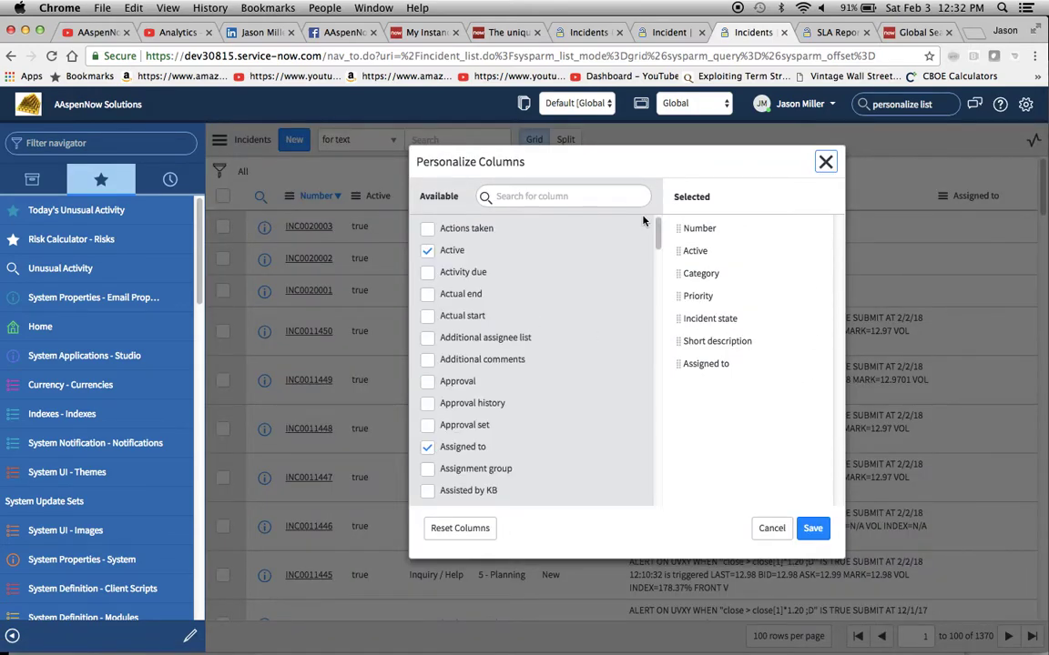
pyautogui.click(547, 198)
pyautogui.write('sys')
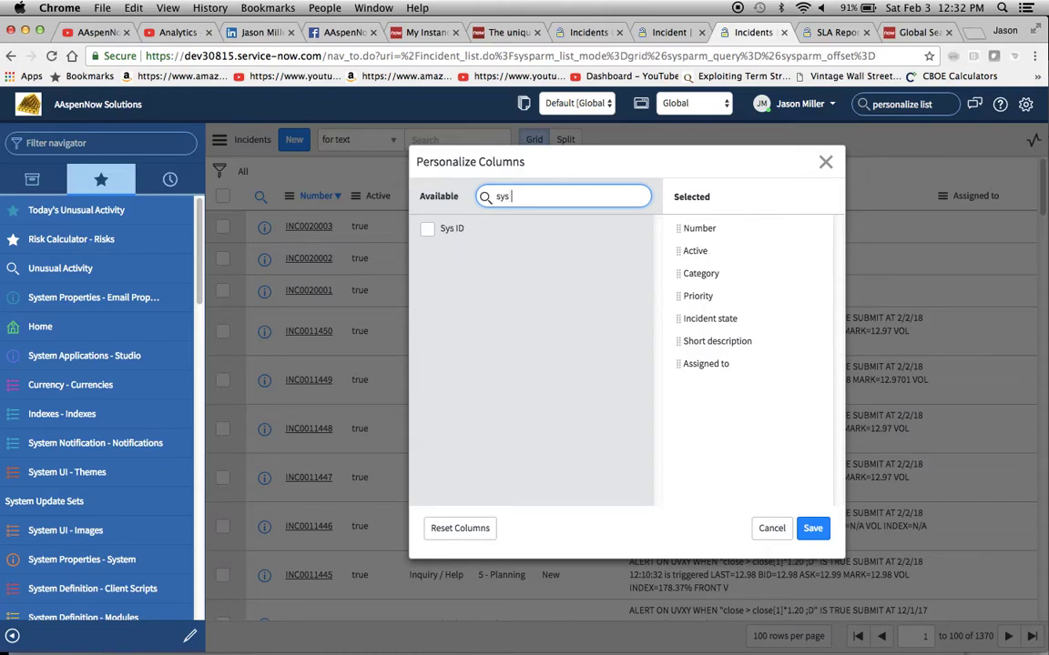
pyautogui.click(427, 229)
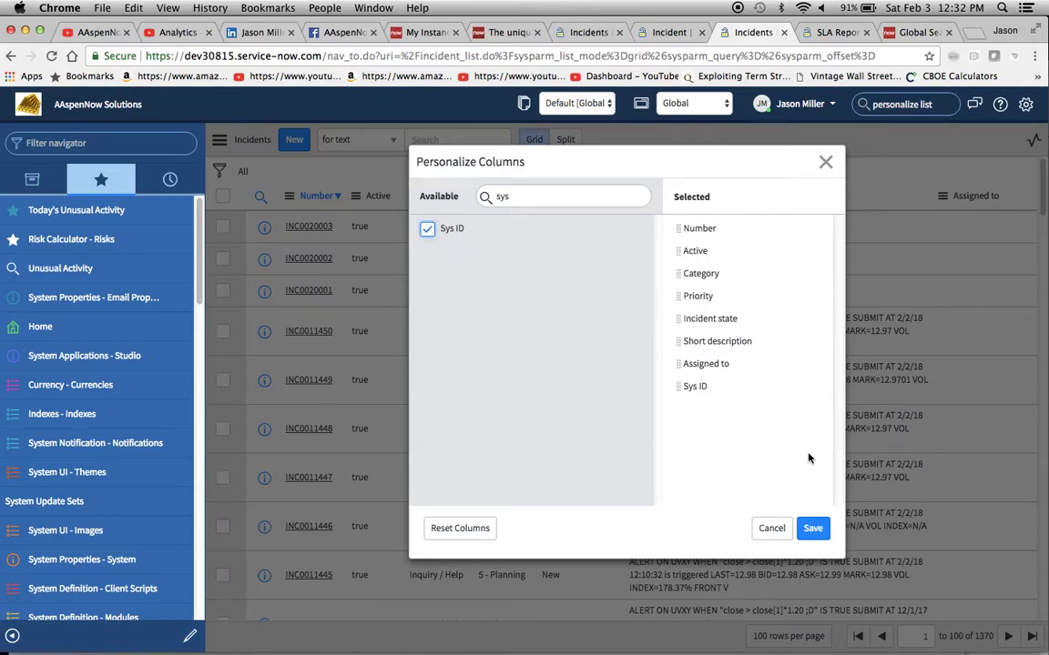
# Step: Save the new Incidents list column layout with Sys ID
pyautogui.click(812, 528)
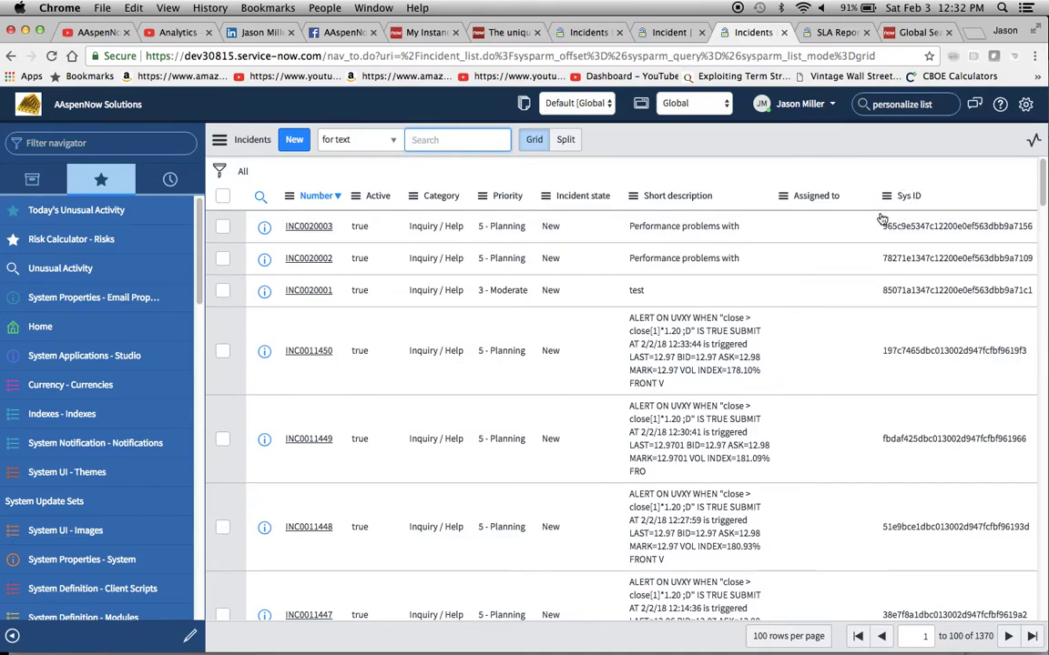
# Step: Search the Incidents list on Sys ID with INC0020003's pasted sys_id, returning 591 records
pyautogui.scroll(-10, 947, 429)
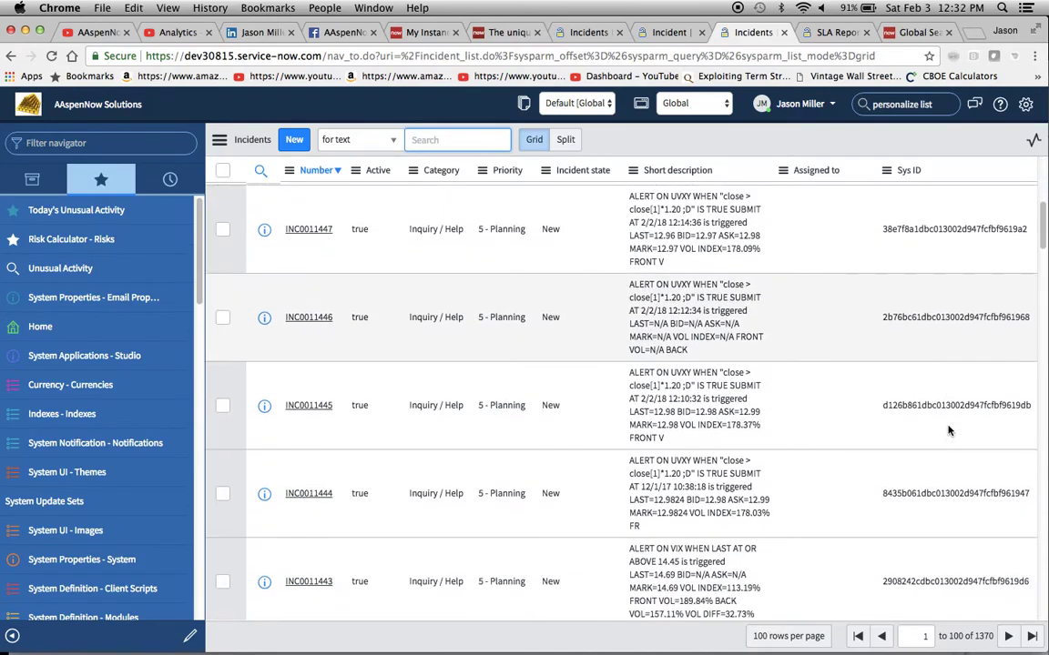
pyautogui.scroll(-5, 947, 430)
pyautogui.scroll(15, 947, 430)
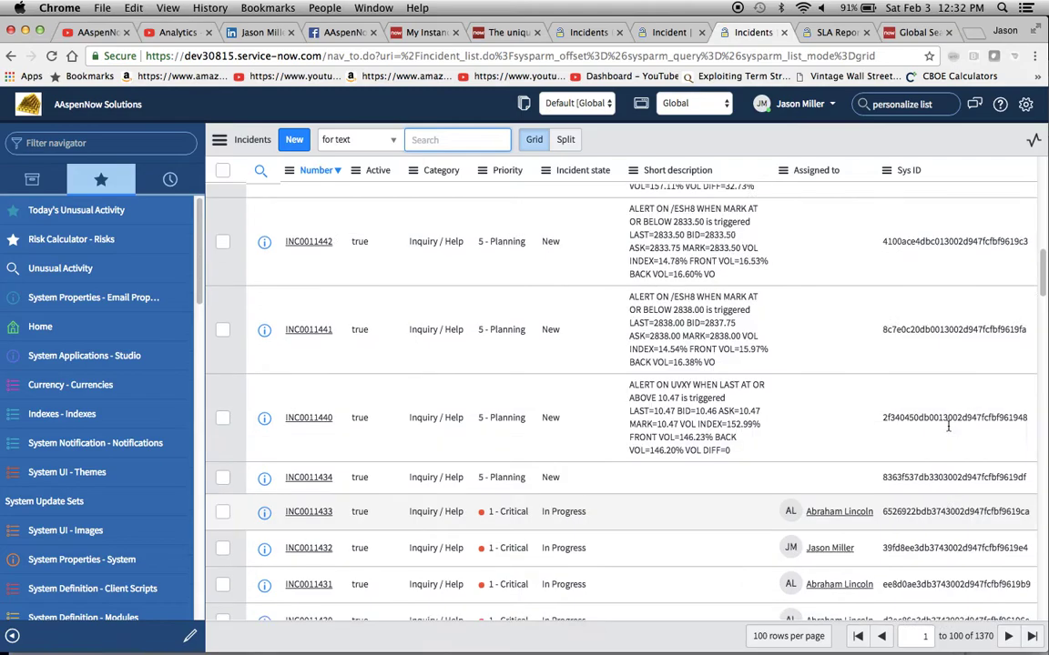
pyautogui.click(357, 139)
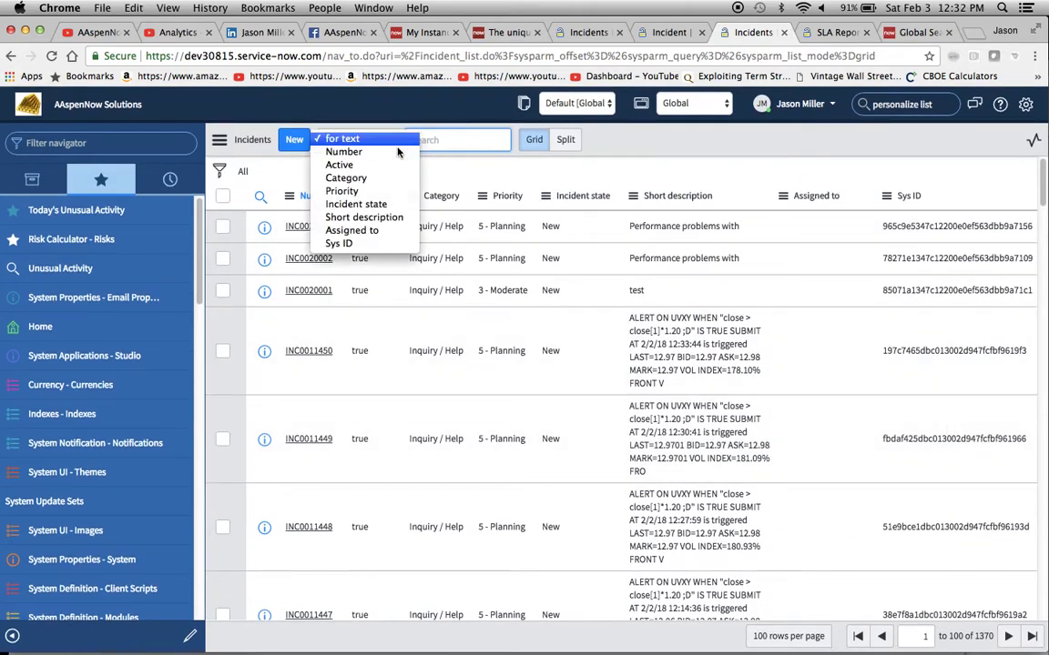
pyautogui.click(338, 243)
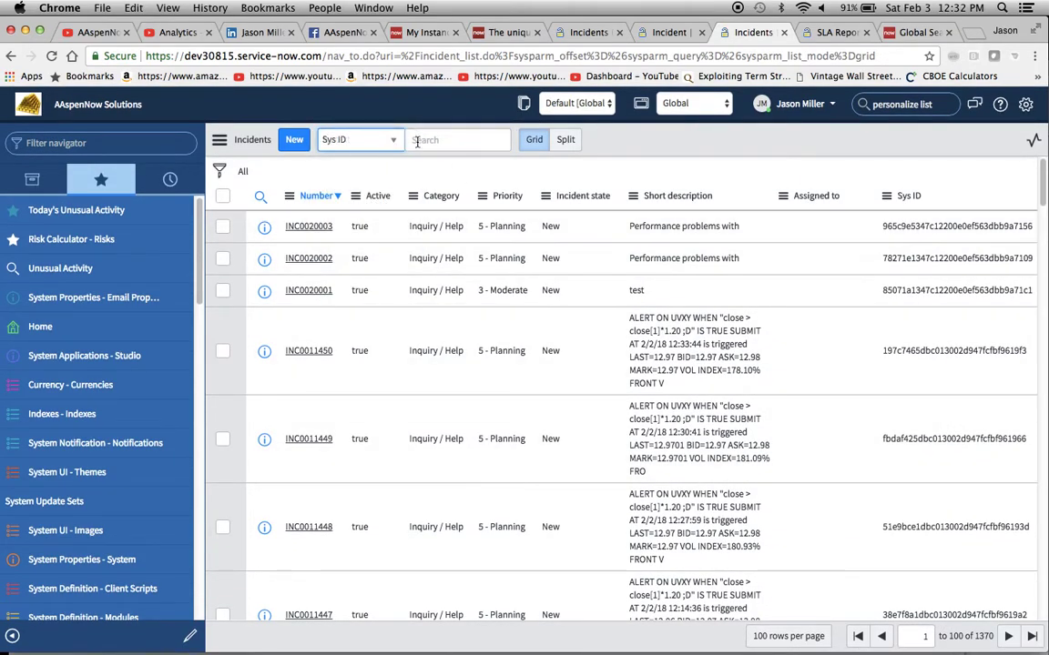
pyautogui.press('super+v')
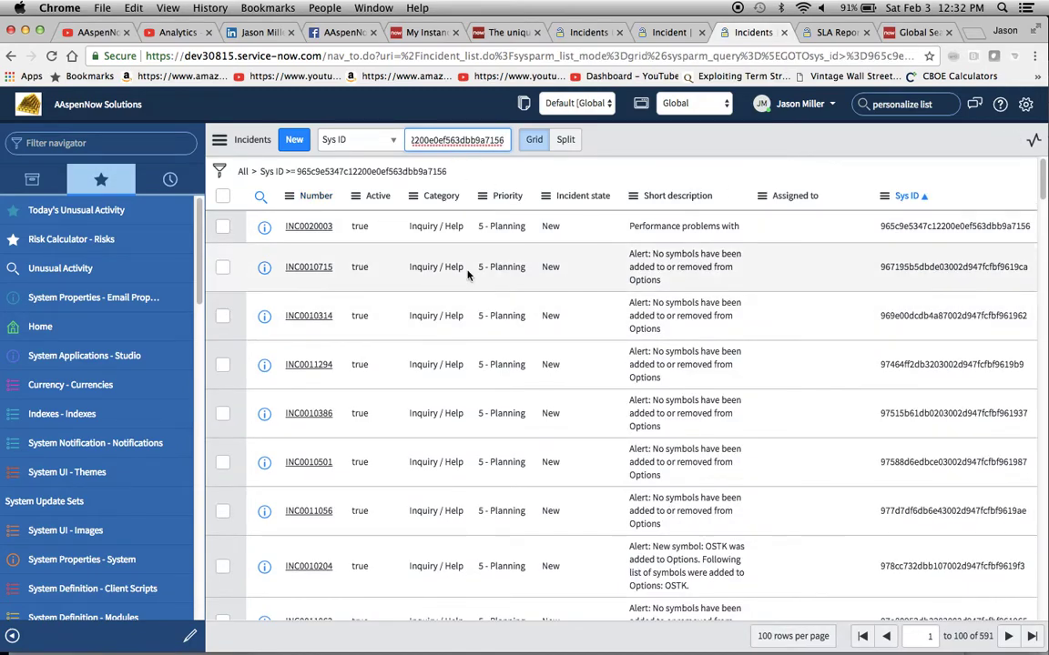
pyautogui.click(223, 173)
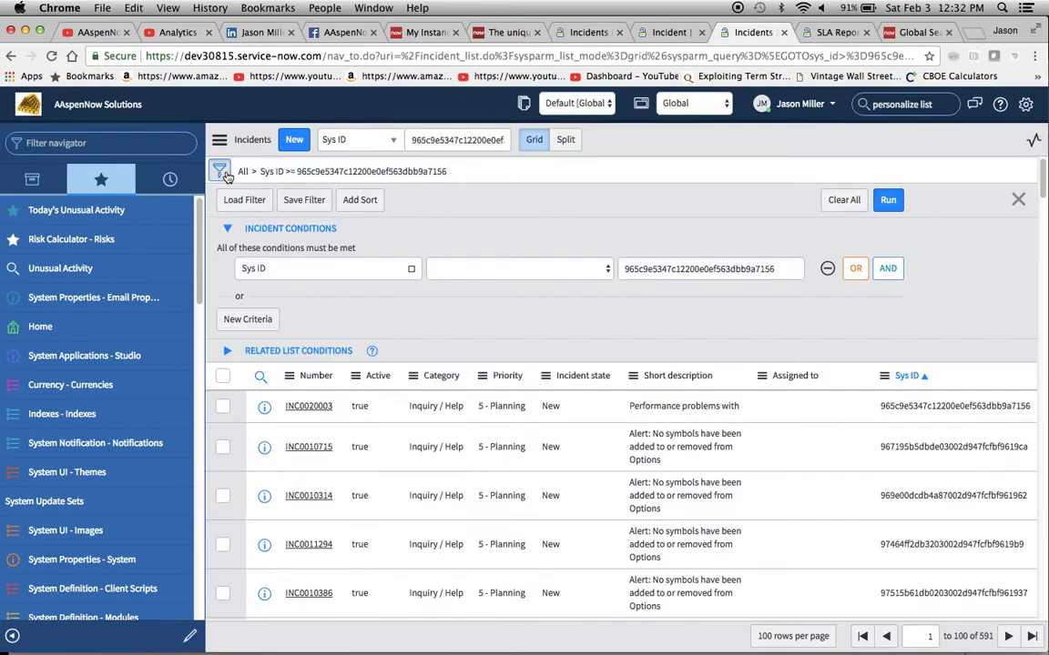
# Step: Change the filter to Sys ID is INC0020003's sys_id and run it, leaving 1 record
pyautogui.click(601, 268)
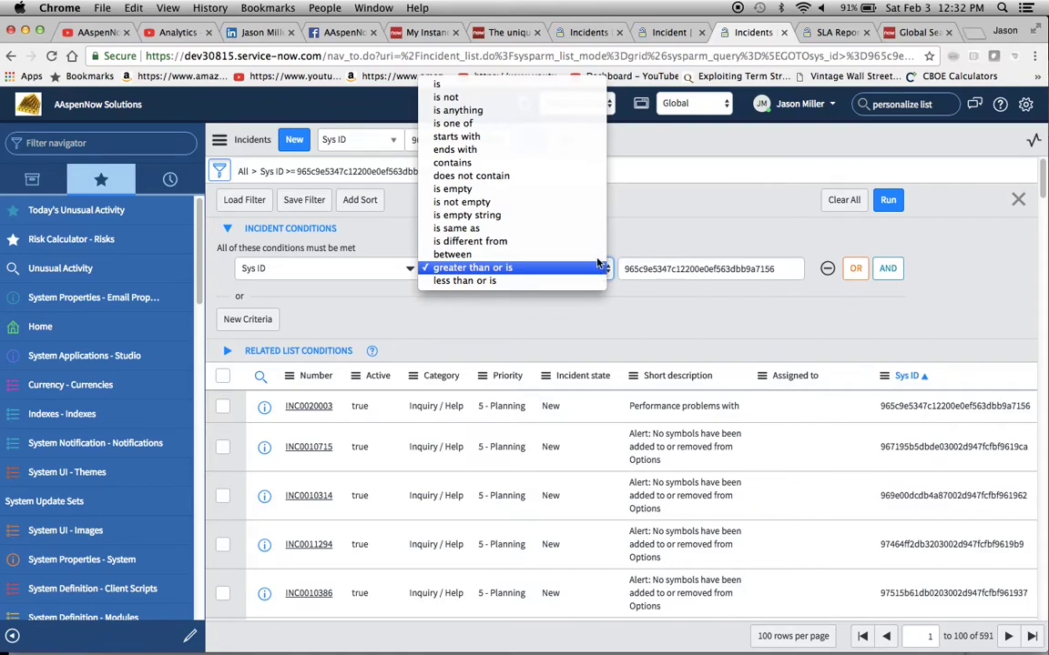
pyautogui.click(554, 84)
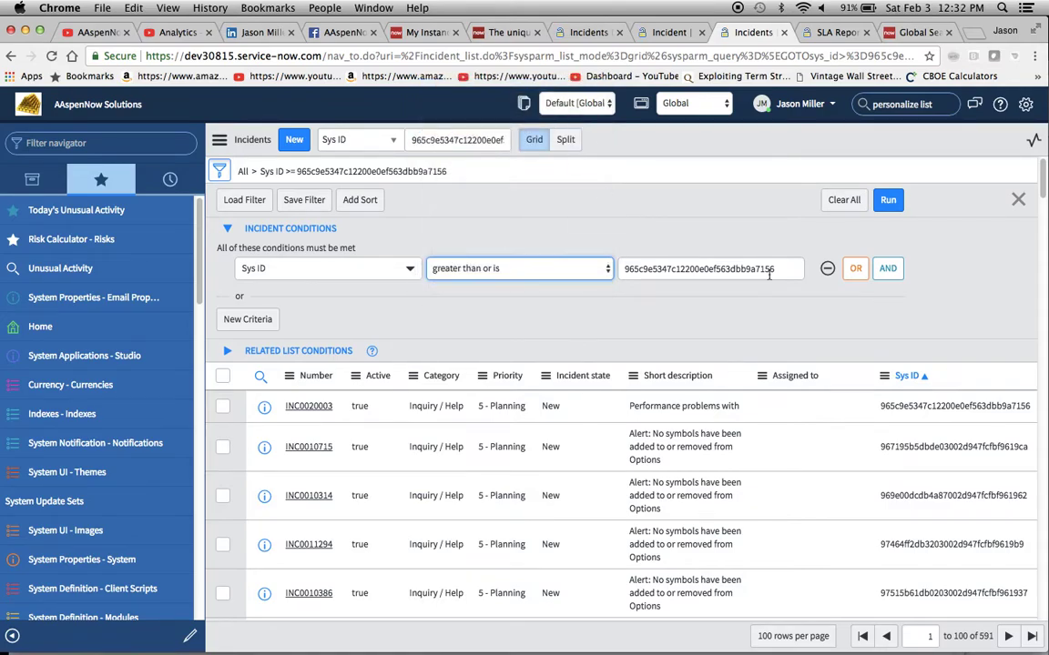
pyautogui.click(889, 202)
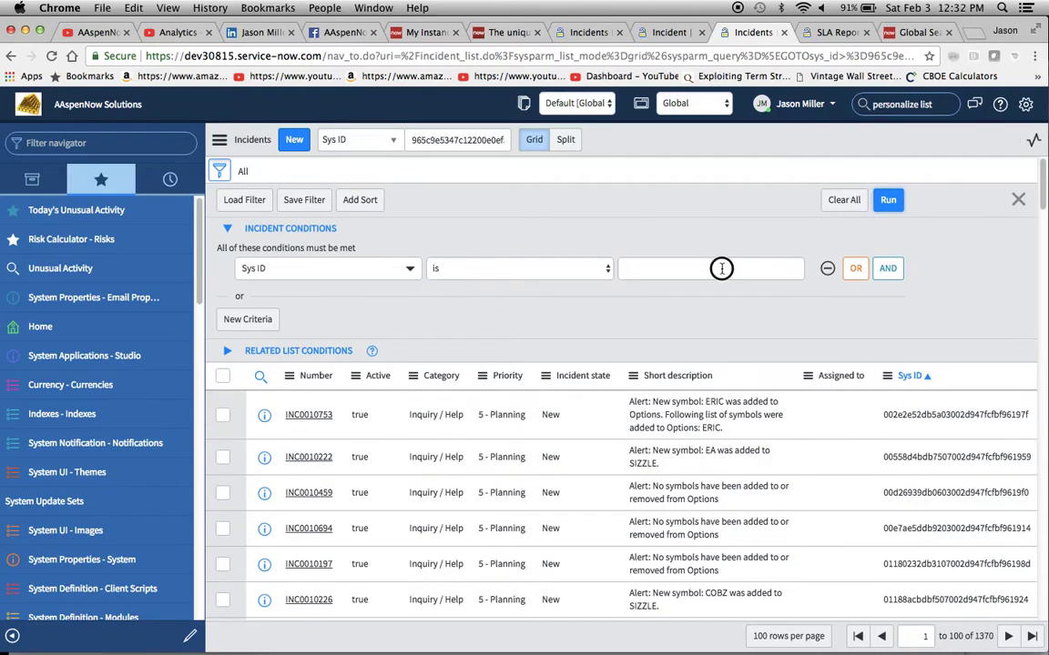
pyautogui.click(722, 268)
pyautogui.write('965c9e5347c12200e0ef53dbb9a7156')
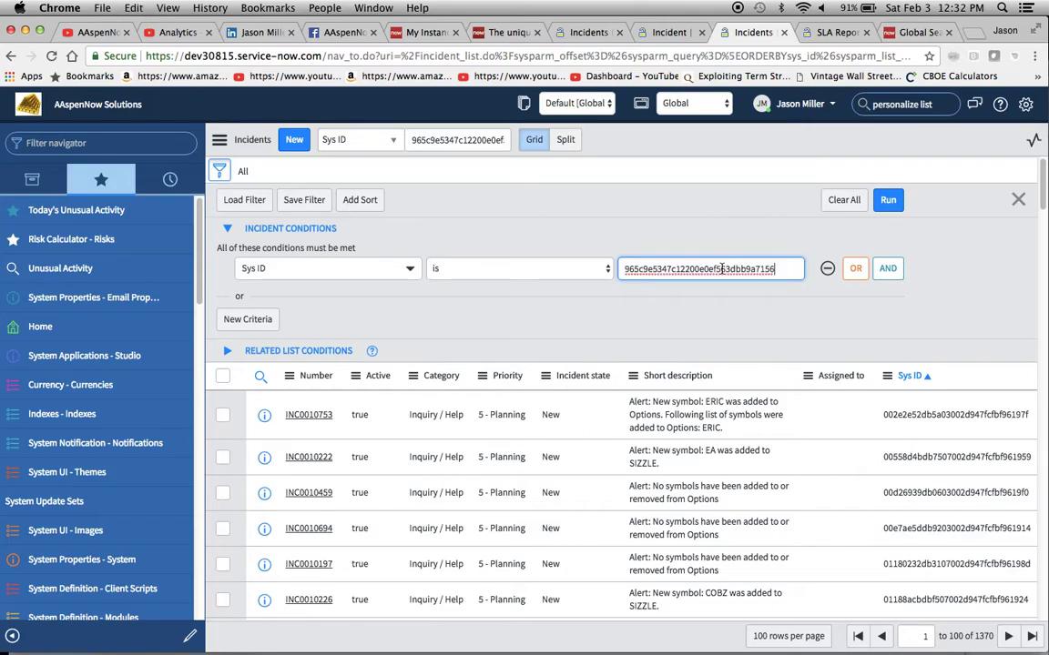
pyautogui.click(887, 200)
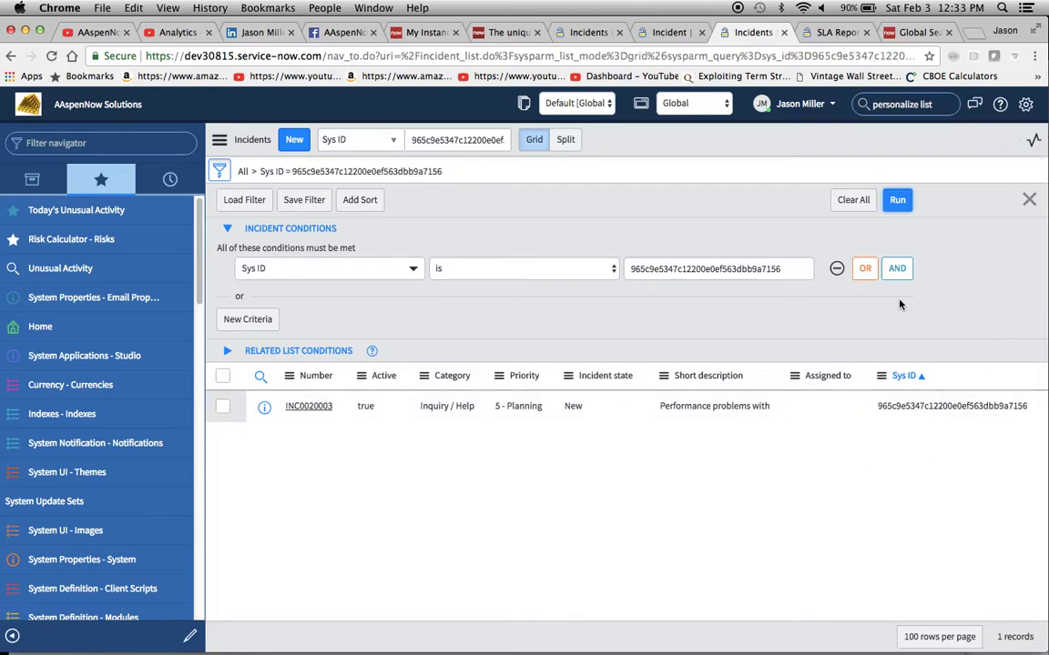
# Step: Impersonate the non-admin user from the Impersonate User dialog in the SLA Reports tab
pyautogui.rightClick(737, 411)
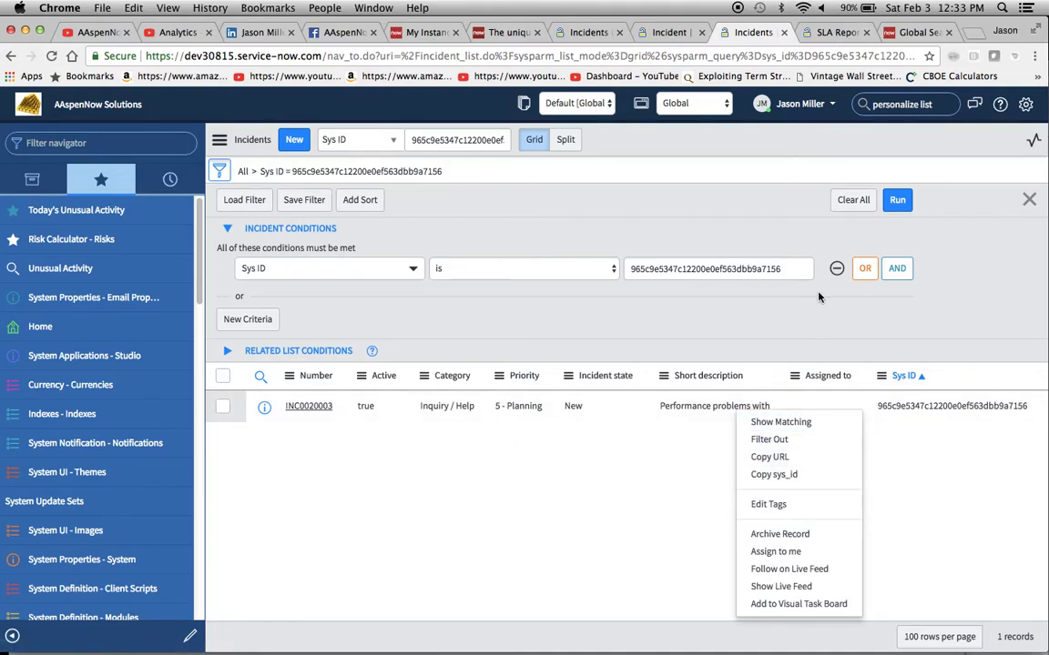
pyautogui.click(774, 474)
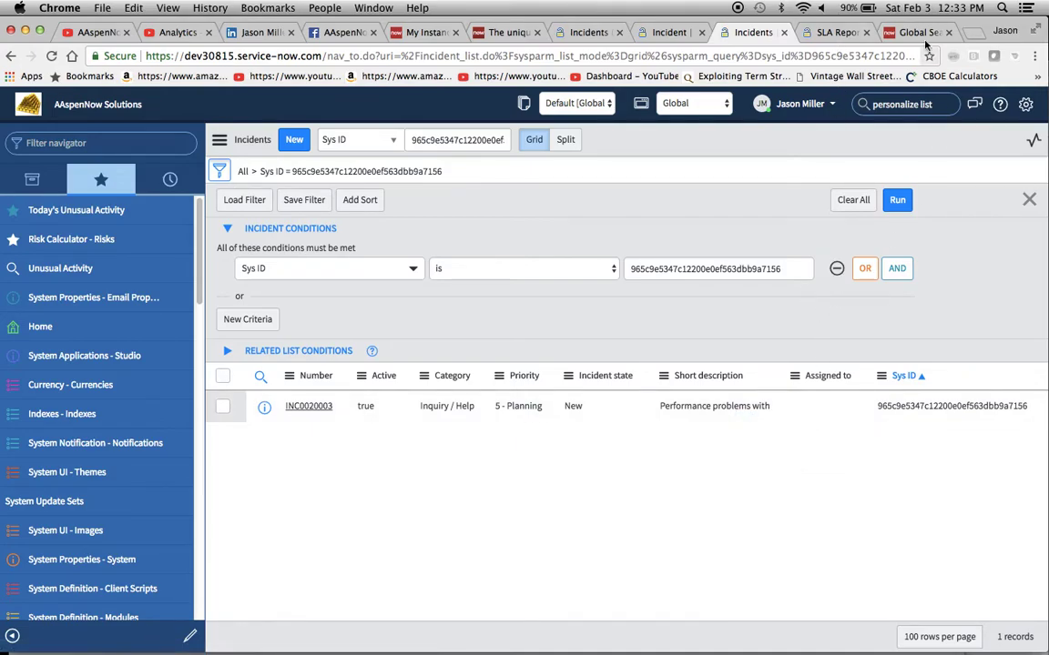
pyautogui.click(825, 33)
pyautogui.click(397, 264)
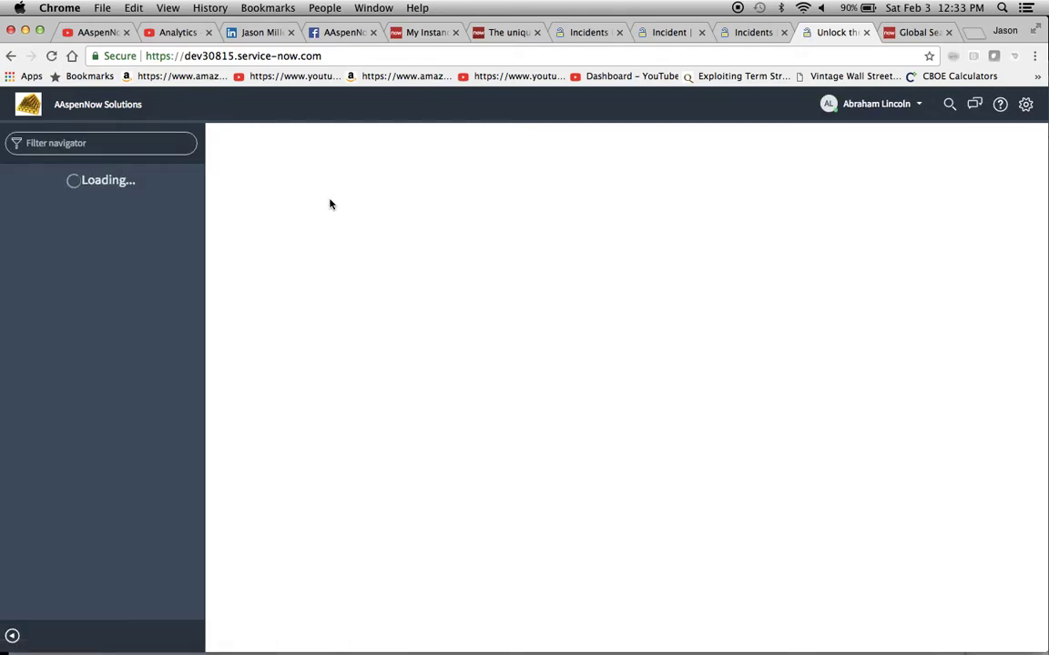
# Step: Open incident.list from the Filter navigator as the impersonated user, showing 1370 records
pyautogui.click(77, 146)
pyautogui.write('inc')
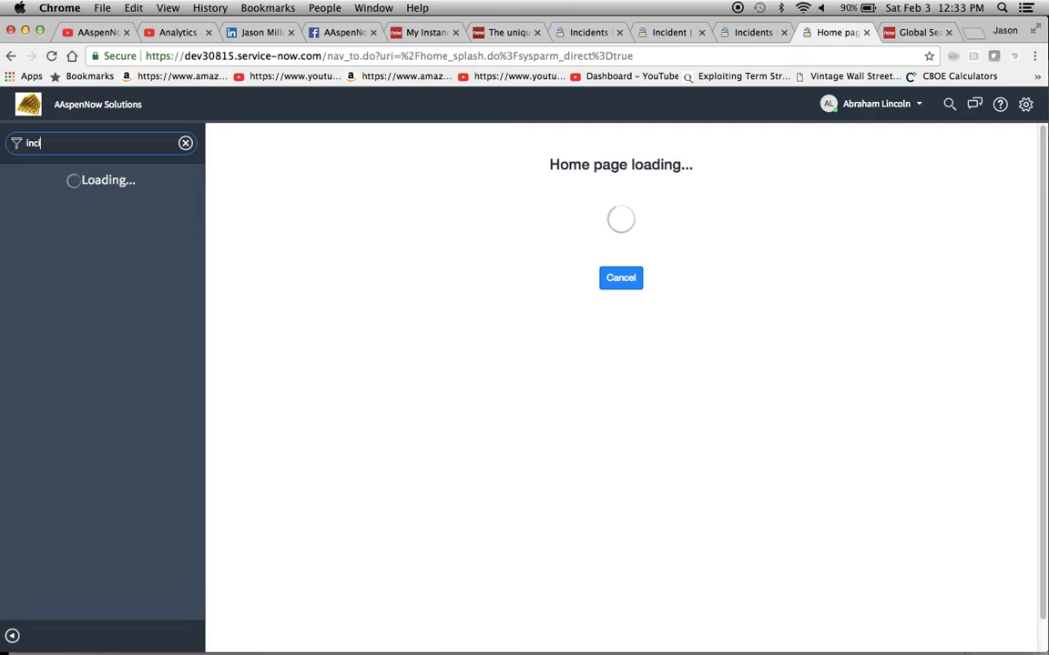
pyautogui.write('ident.list')
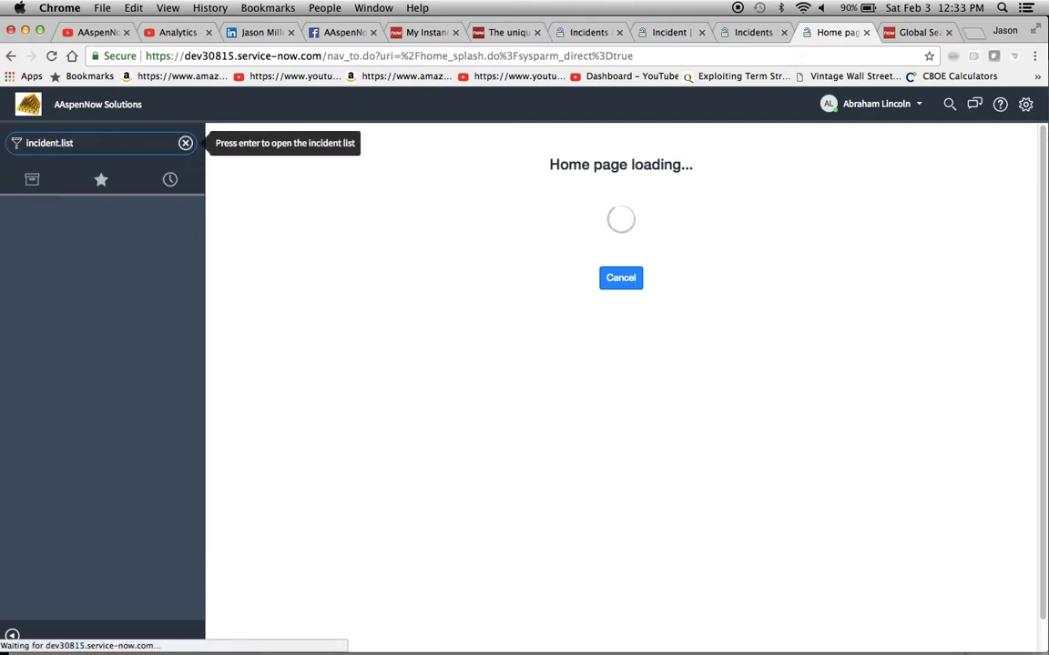
pyautogui.press('Return')
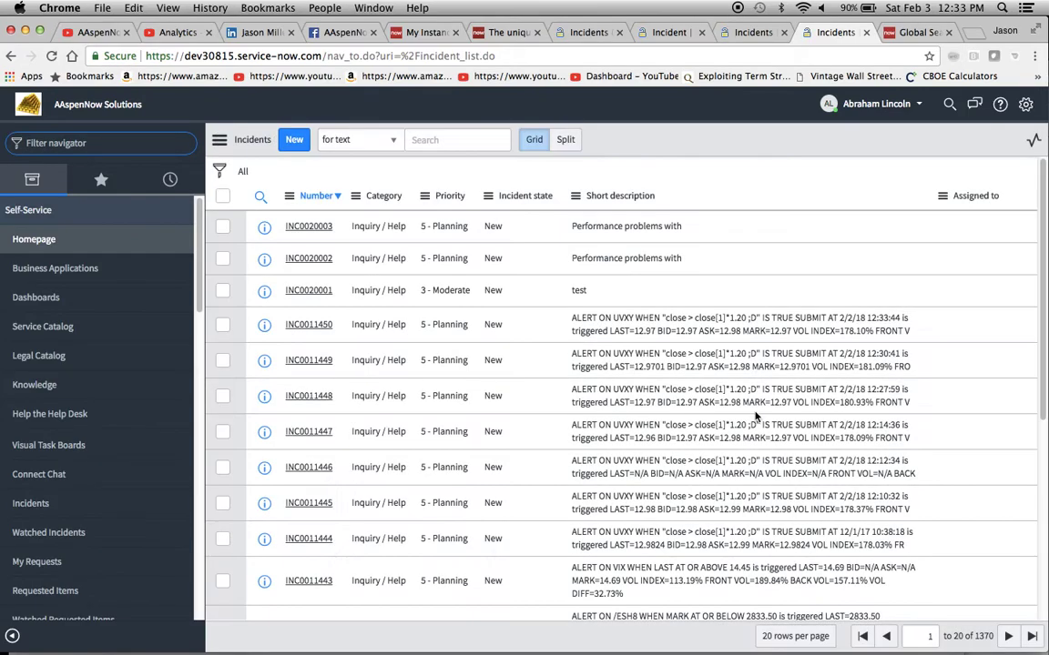
# Step: Copy the first incident's link and paste it into the address bar to expose its sys_id
pyautogui.rightClick(624, 227)
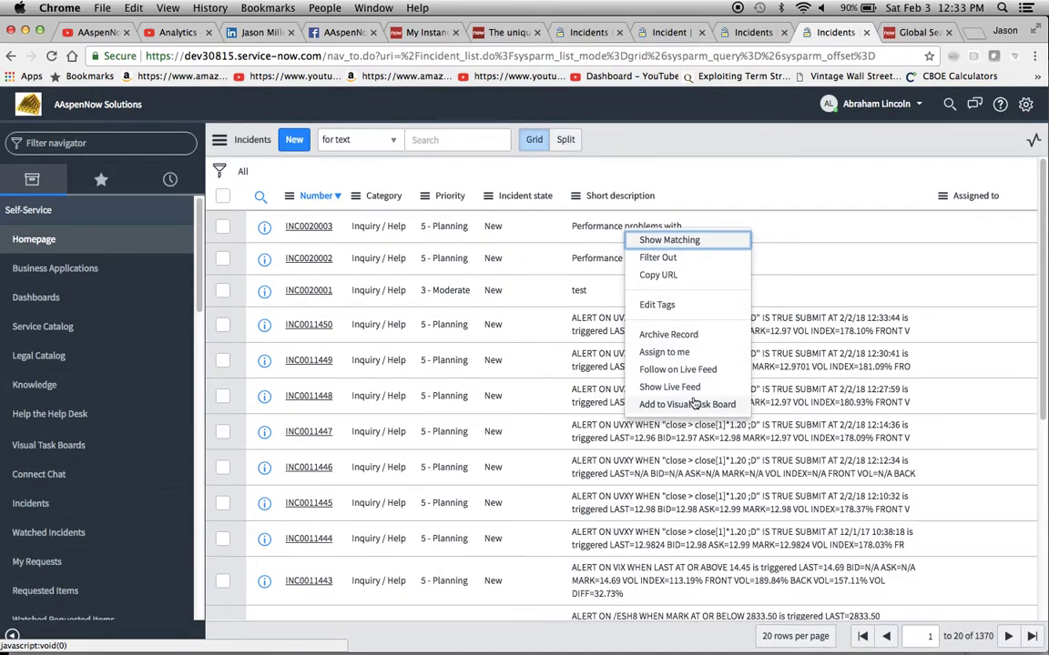
pyautogui.click(683, 276)
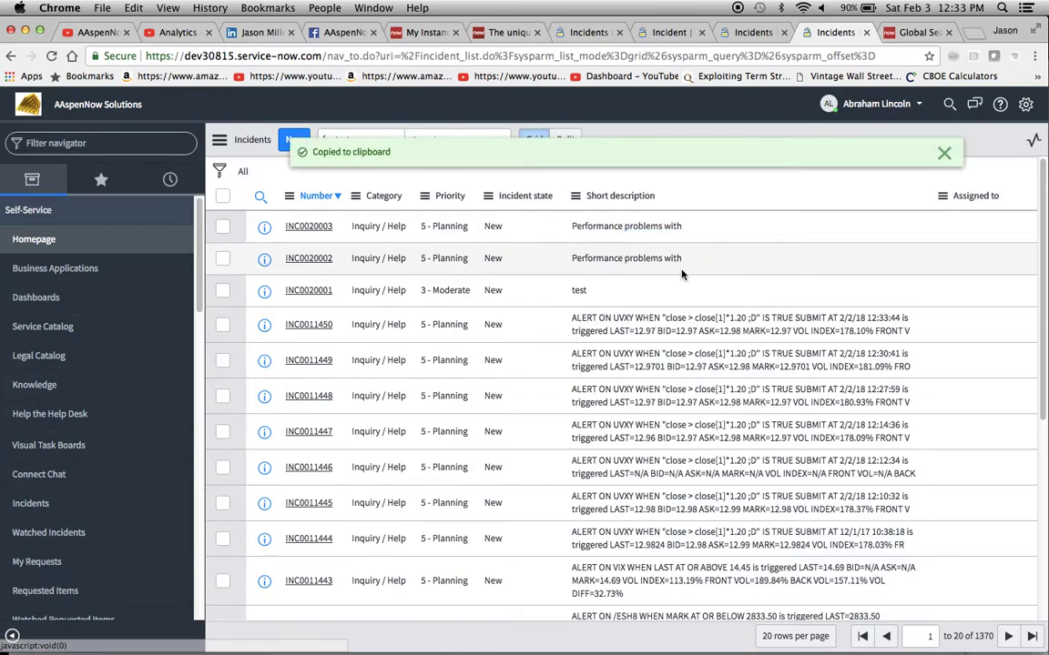
pyautogui.click(308, 56)
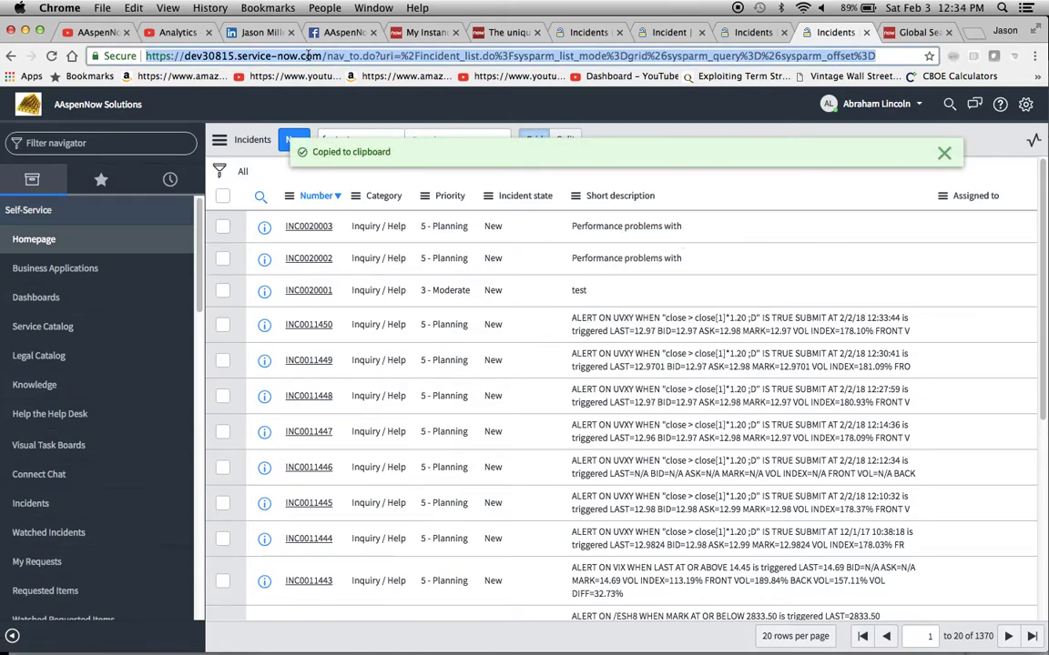
pyautogui.press('super+v')
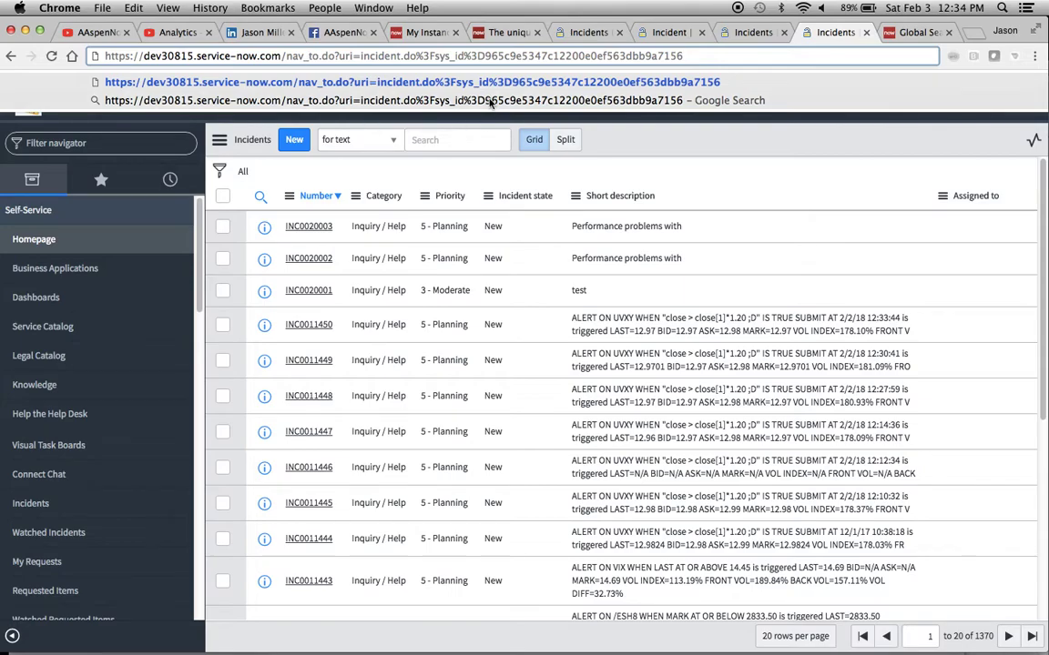
pyautogui.moveTo(471, 55); pyautogui.dragTo(697, 42)
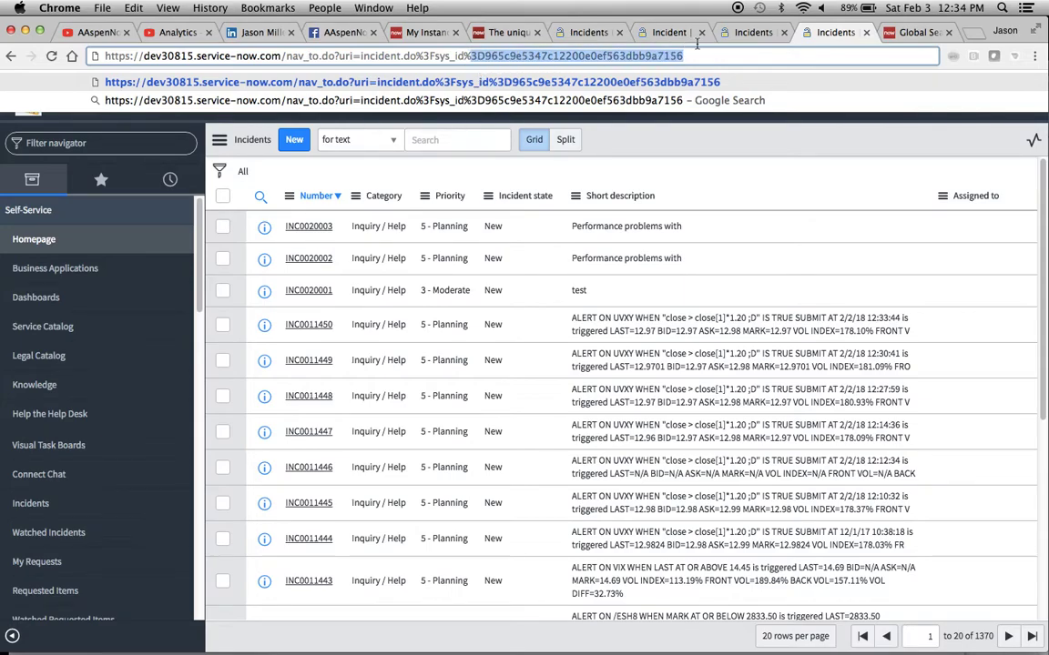
# Step: Dismiss the address suggestions and open the Incidents list's filter condition builder
pyautogui.click(471, 57)
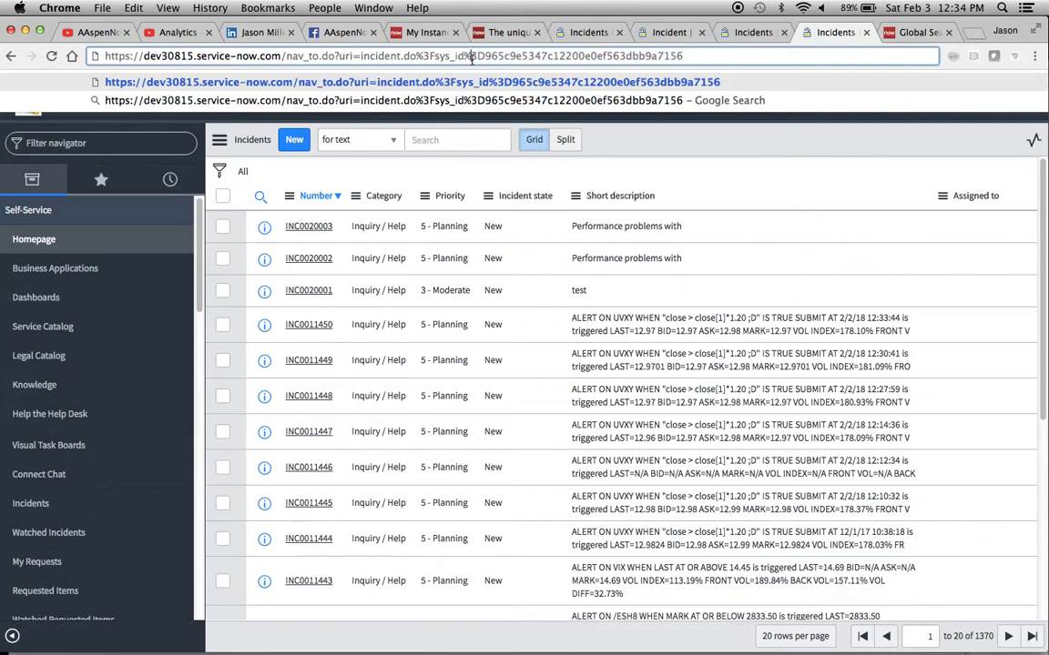
pyautogui.click(727, 146)
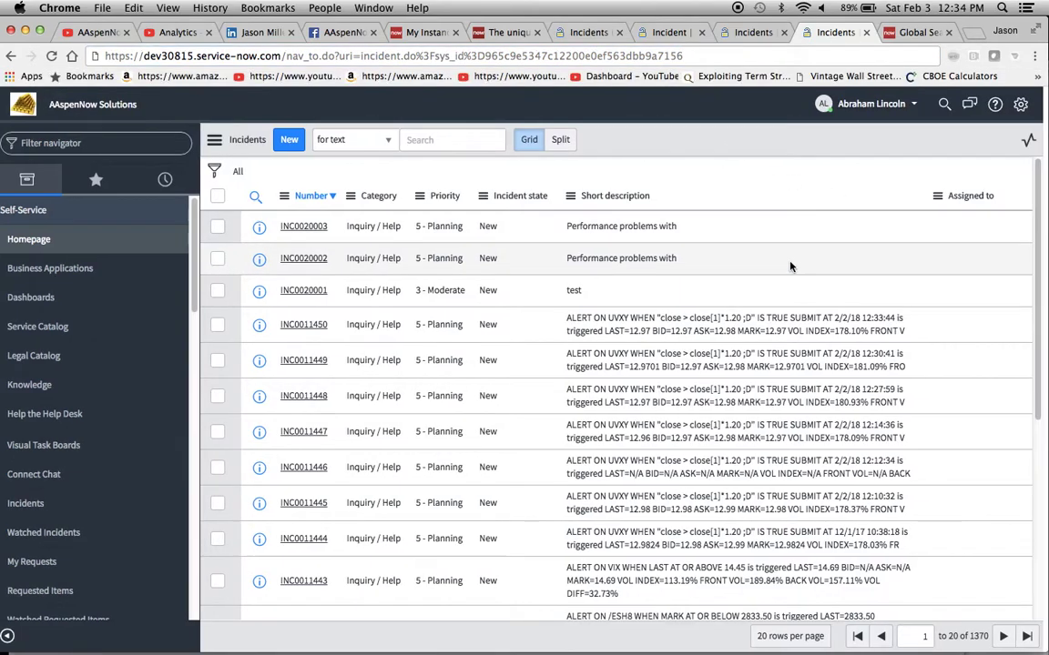
pyautogui.click(221, 170)
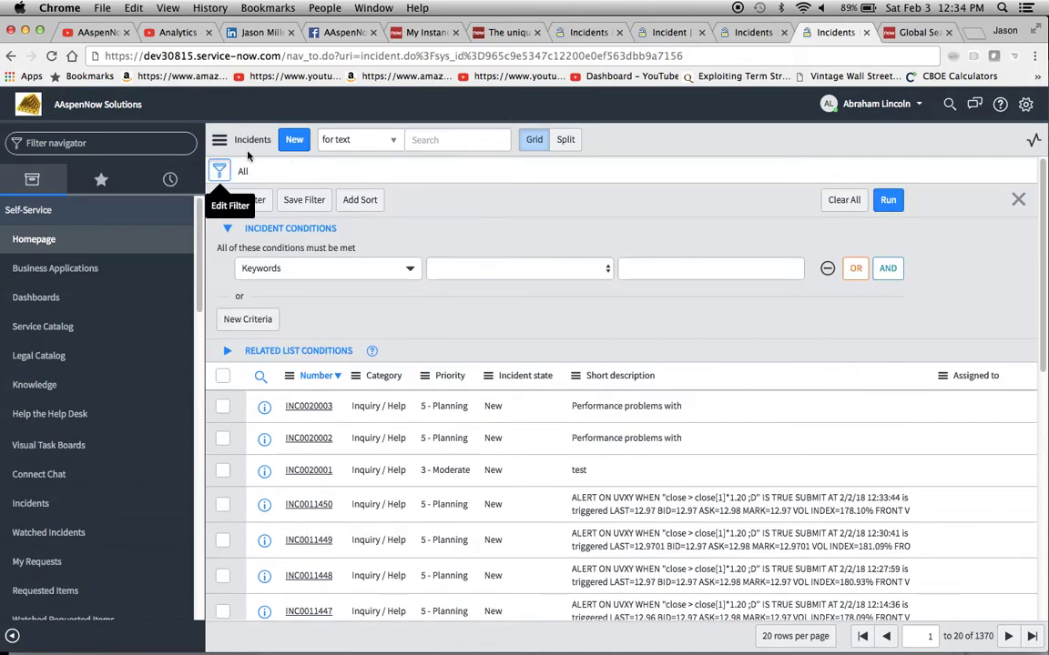
# Step: Add the Sys ID column to the Incidents list via Personalize List Columns, searching 'sys'
pyautogui.click(219, 141)
pyautogui.click(244, 165)
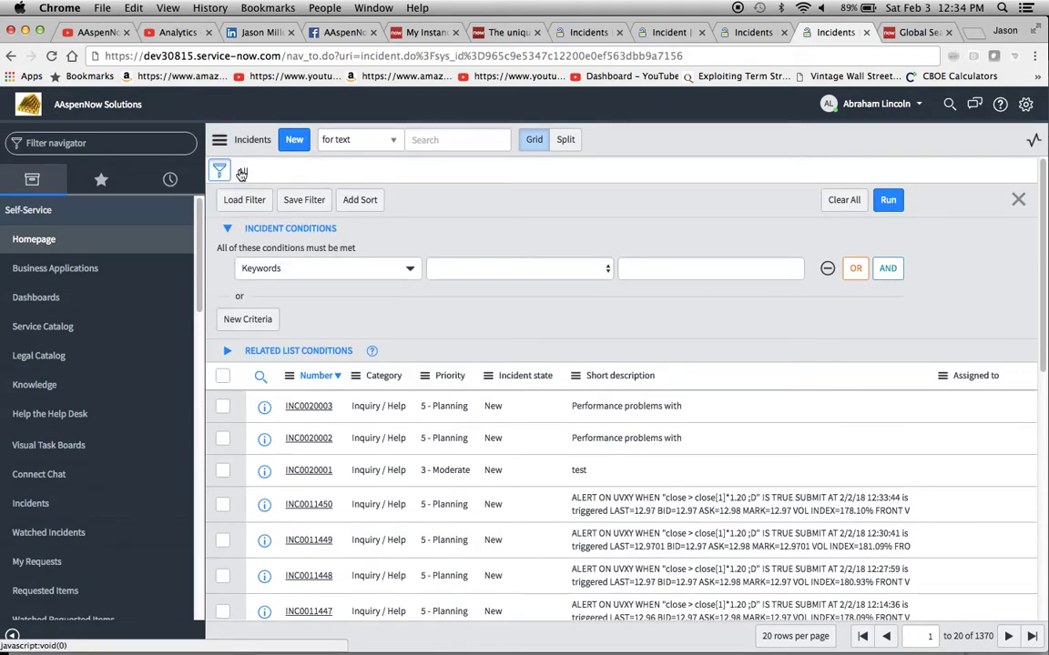
pyautogui.click(532, 200)
pyautogui.write('sys')
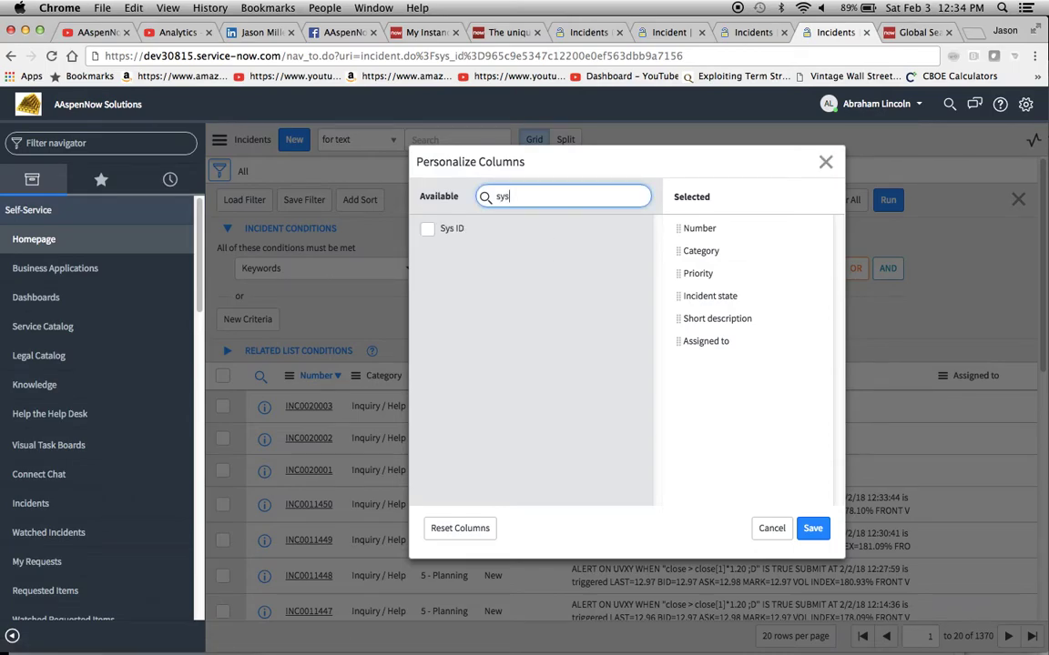
pyautogui.click(427, 228)
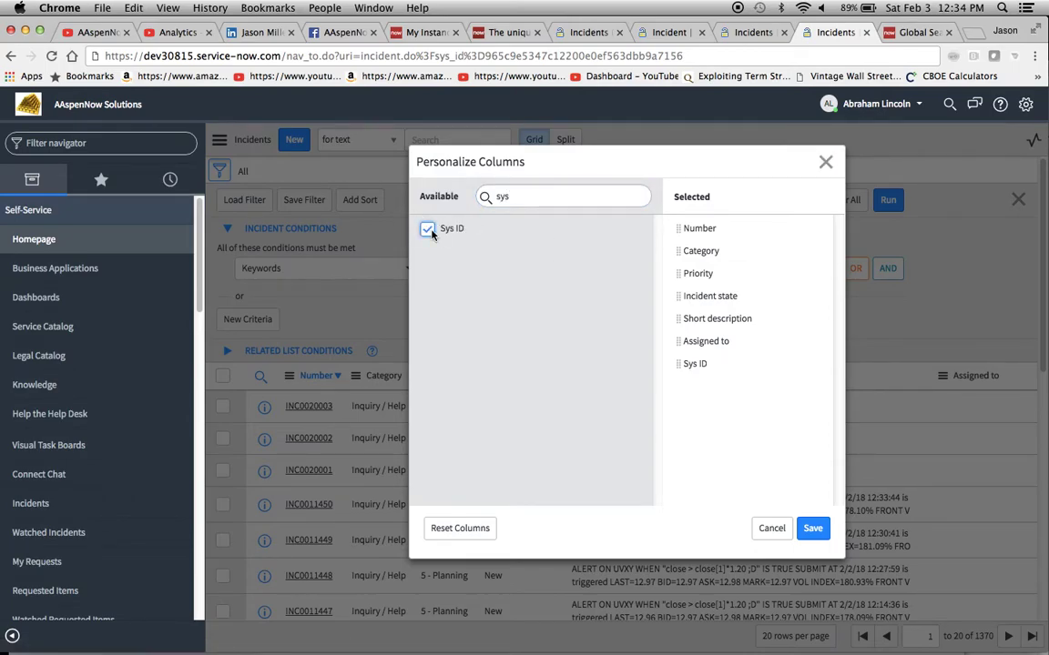
pyautogui.click(812, 530)
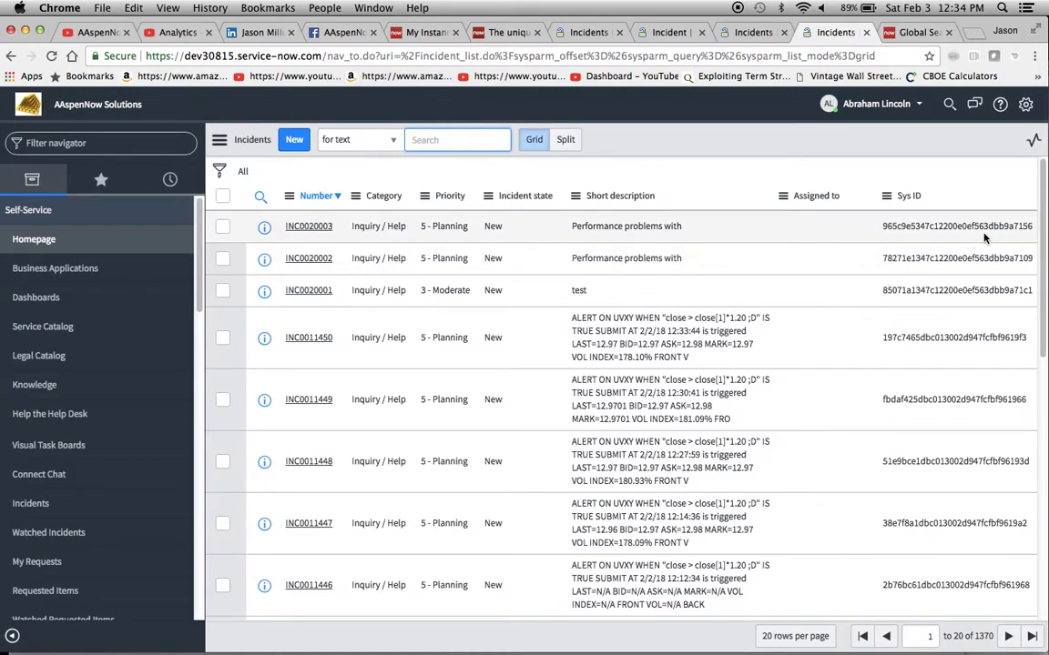
# Step: Copy INC0020003's record URL, paste it into the address bar and select the trailing sys_id
pyautogui.rightClick(774, 239)
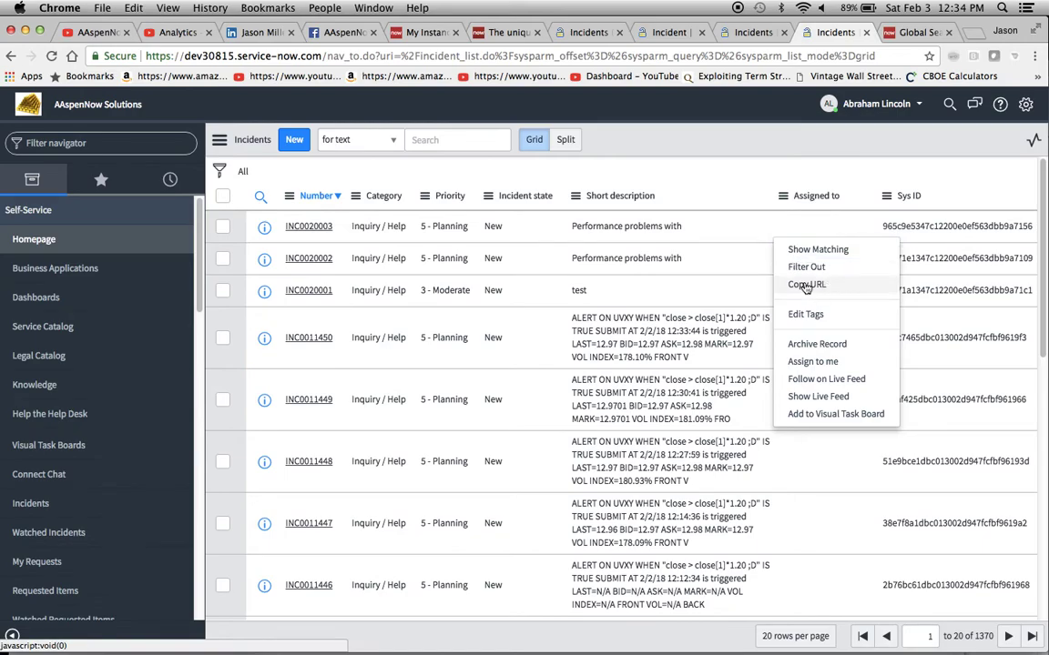
pyautogui.click(804, 285)
pyautogui.click(519, 58)
pyautogui.press('super+v')
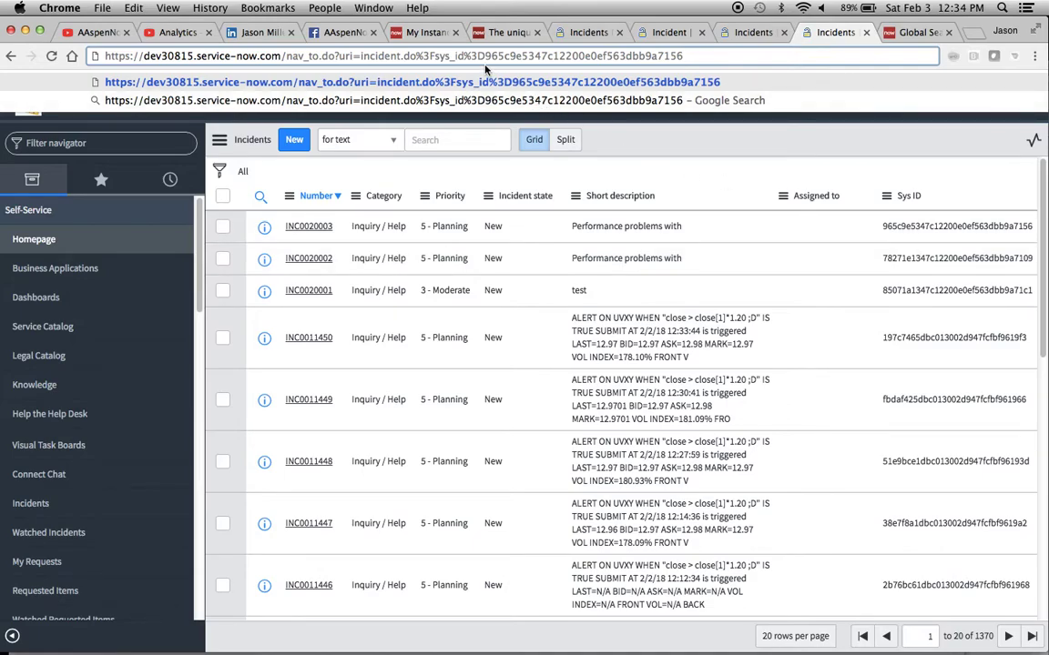
pyautogui.moveTo(485, 57); pyautogui.dragTo(599, 47)
pyautogui.click(634, 132)
# Step: Search the Incidents list on the Sys ID field using the pasted sys_id
pyautogui.click(349, 137)
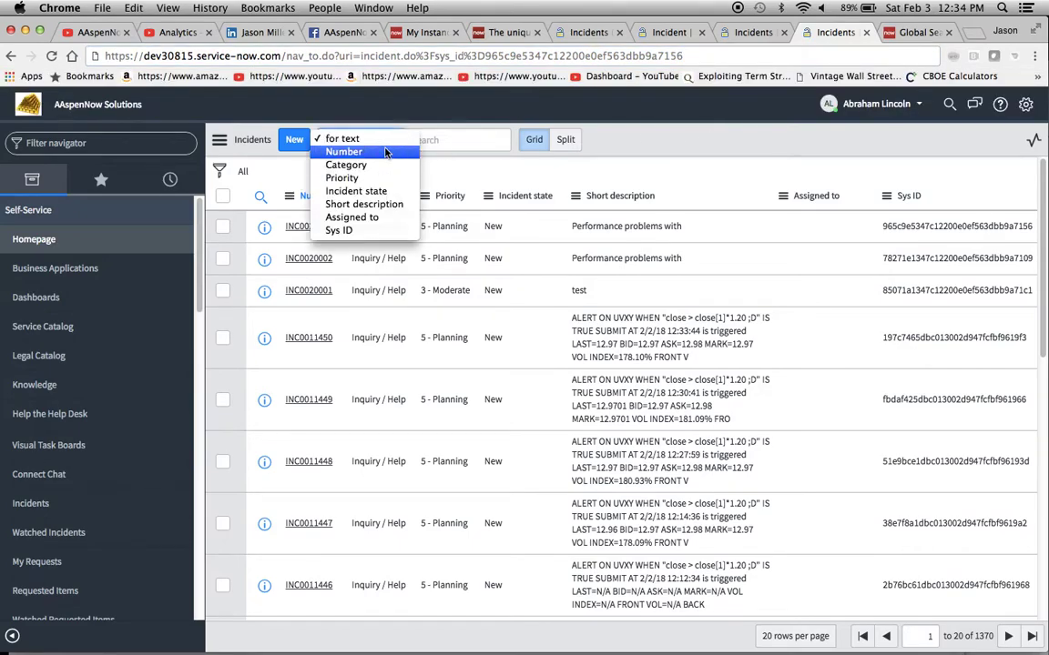
pyautogui.click(341, 229)
pyautogui.click(440, 142)
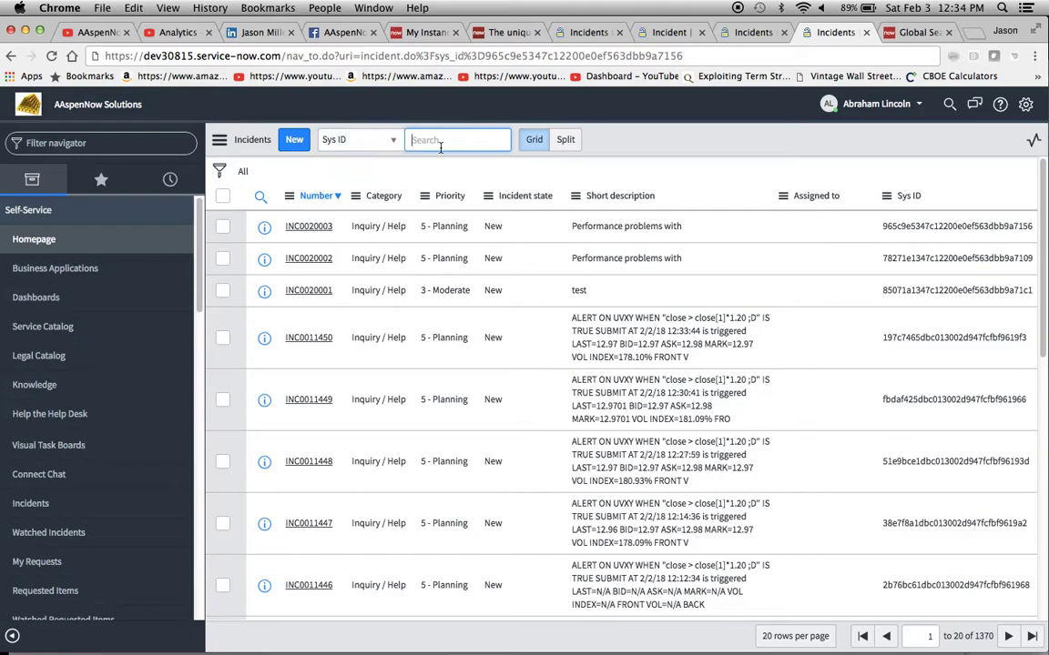
pyautogui.press('super+v')
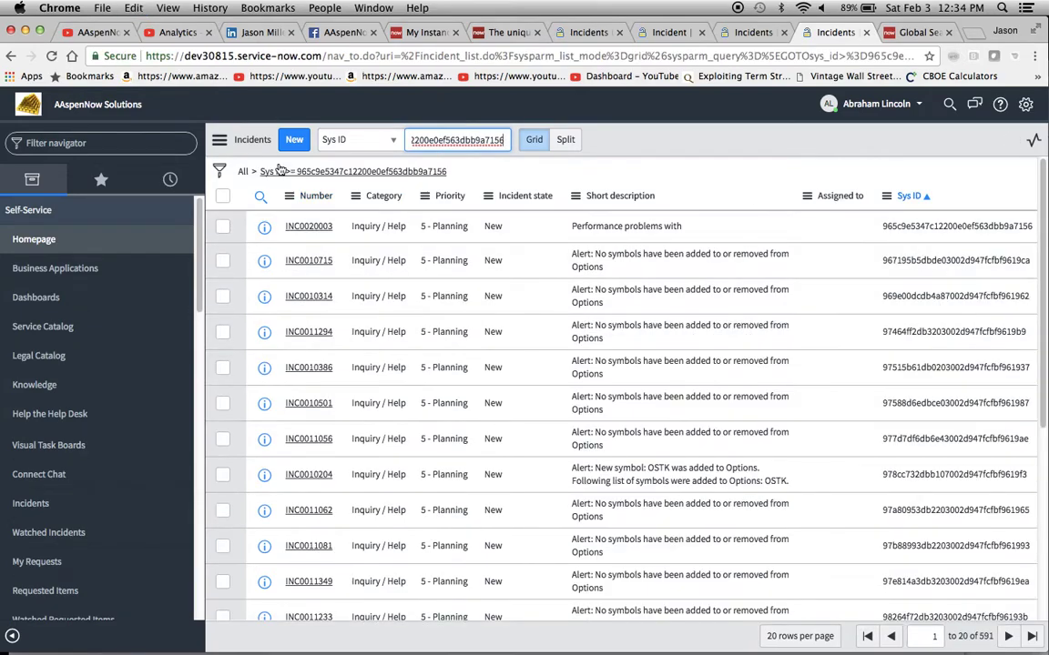
# Step: Change the filter condition's operator to 'is' for an exact match and apply it
pyautogui.click(219, 173)
pyautogui.click(219, 174)
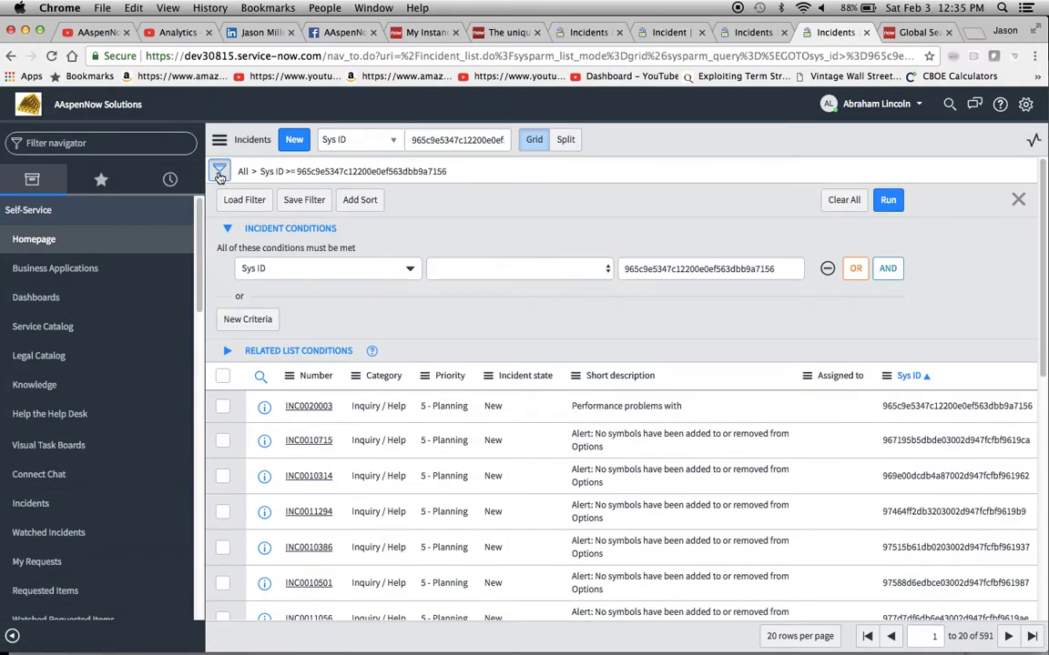
pyautogui.click(561, 267)
pyautogui.click(564, 270)
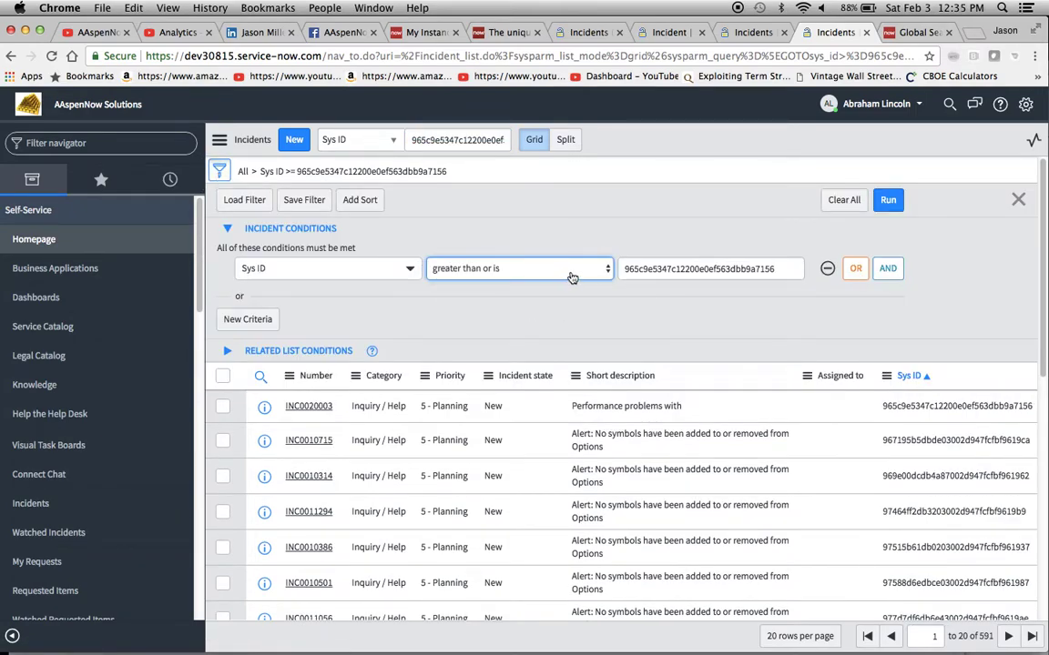
pyautogui.click(566, 270)
pyautogui.click(558, 86)
pyautogui.click(888, 201)
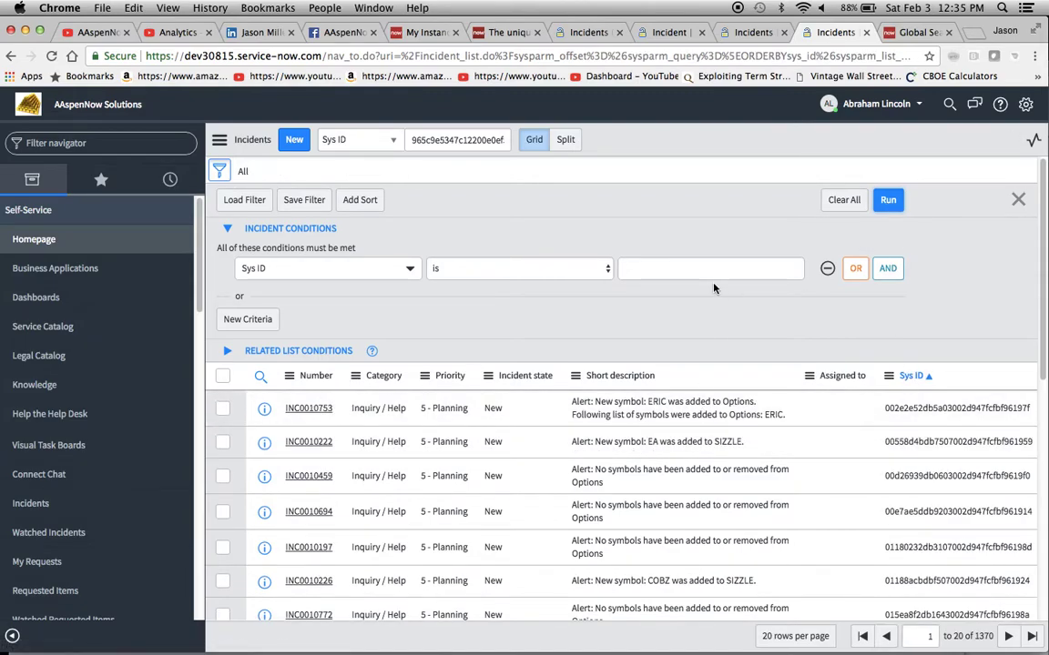
# Step: Paste the sys_id as the match value, run the filter and open INC0020003
pyautogui.click(667, 271)
pyautogui.press('super+v')
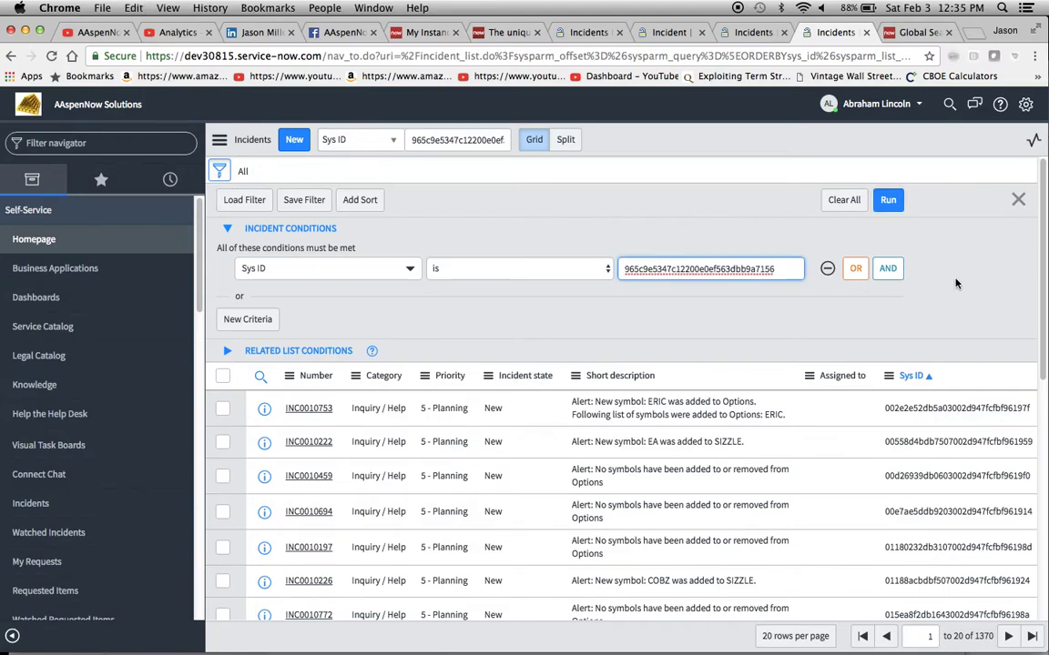
pyautogui.click(880, 199)
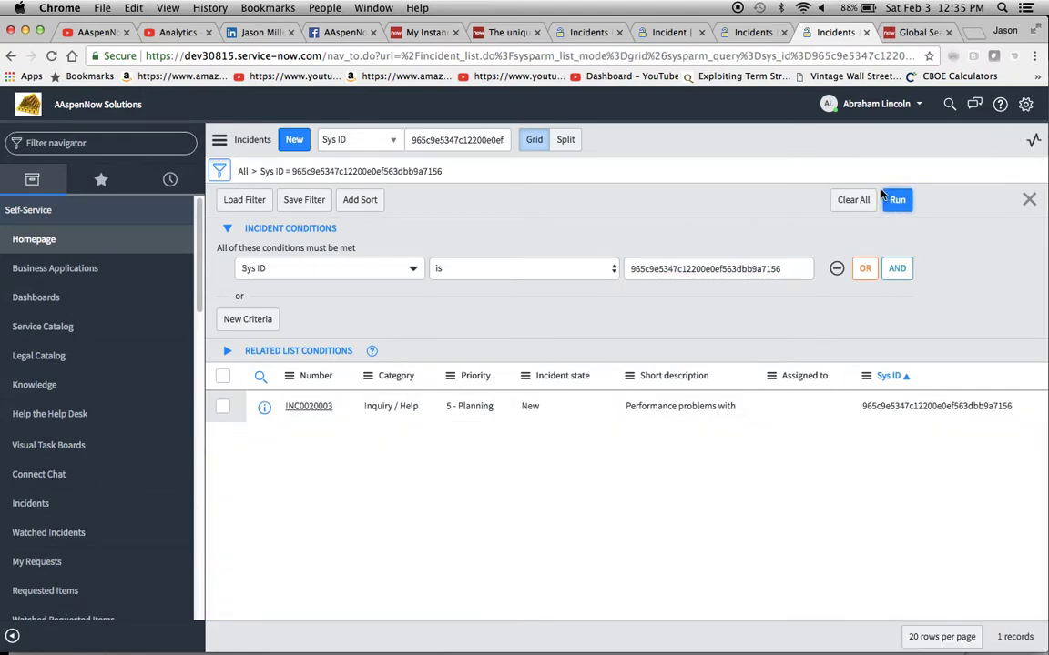
pyautogui.click(308, 407)
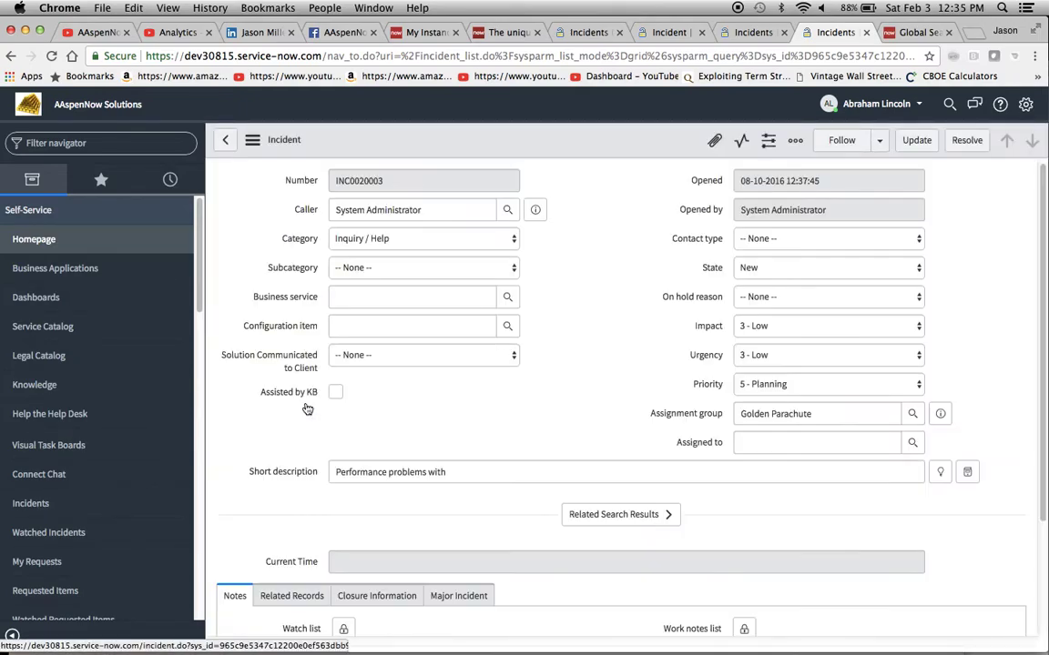
# Step: View the INC0020003 form header's context menu, close it, then switch to the LinkedIn profile tab
pyautogui.rightClick(599, 144)
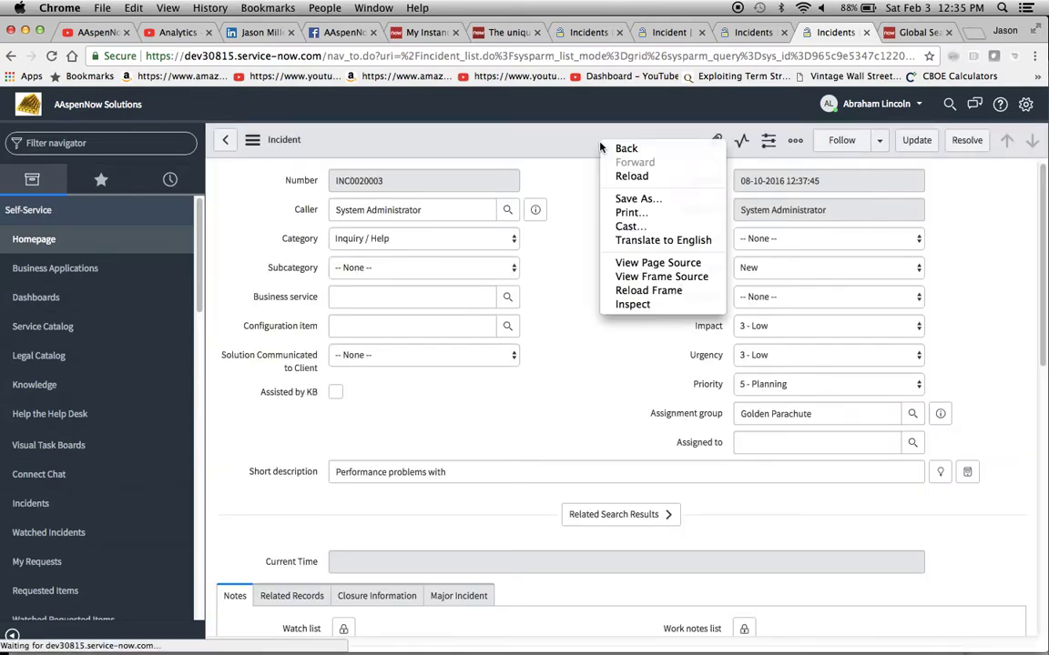
pyautogui.rightClick(551, 145)
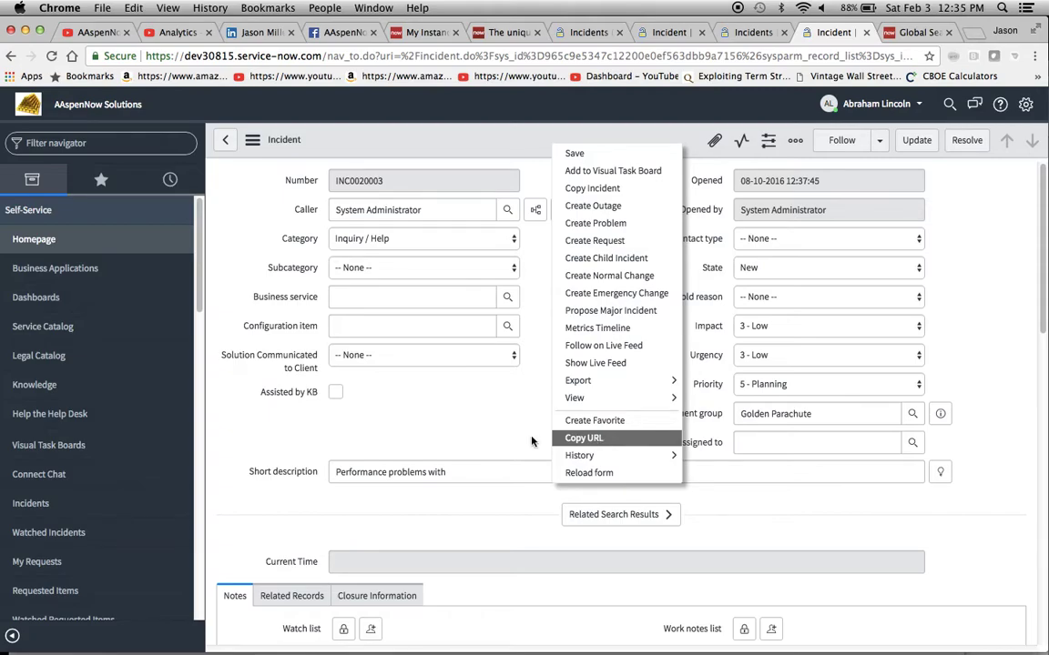
pyautogui.click(494, 430)
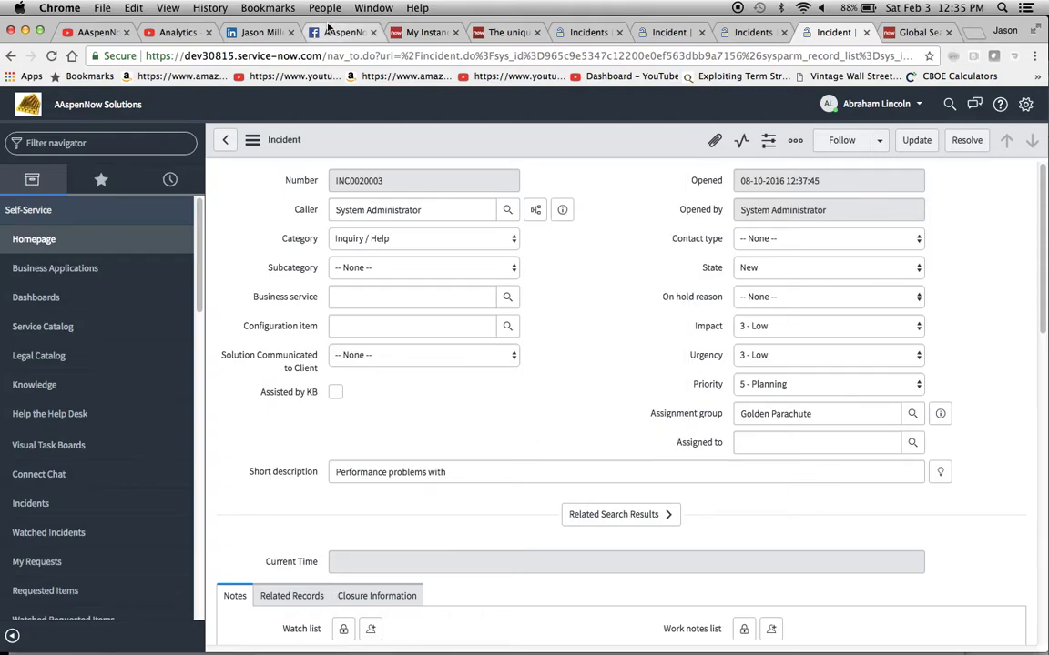
pyautogui.click(253, 33)
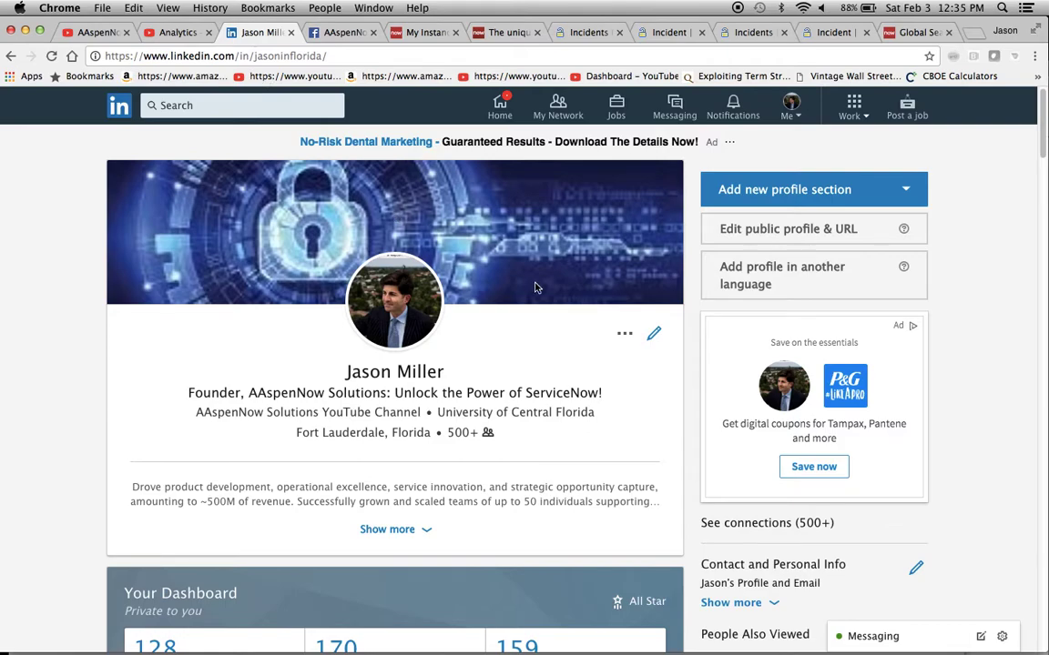